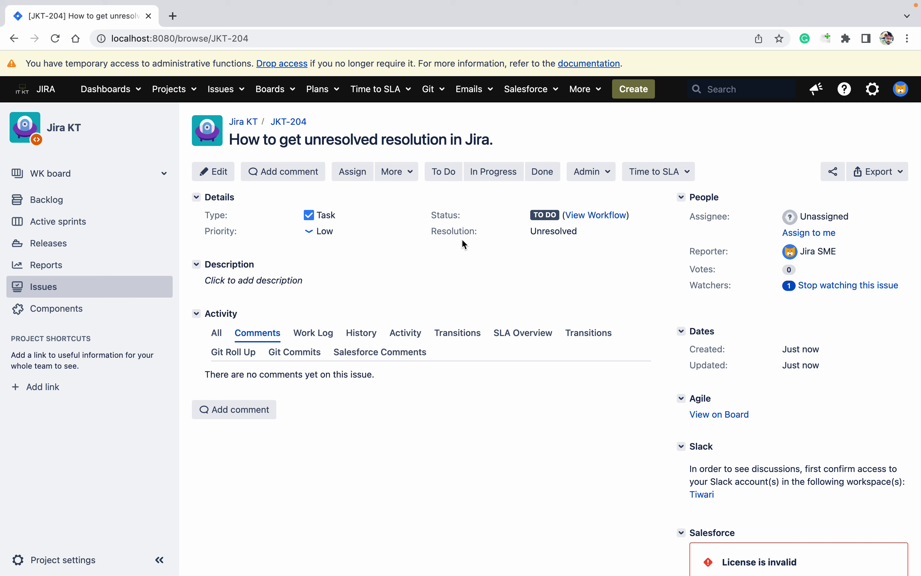
Step: Transition JKT-204 to Done, then back to To Do
click(541, 180)
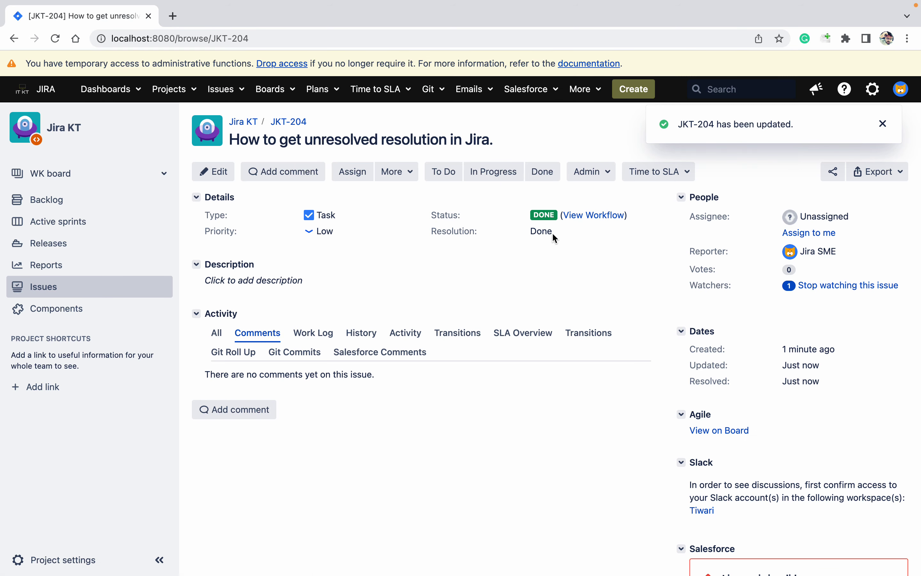
click(448, 176)
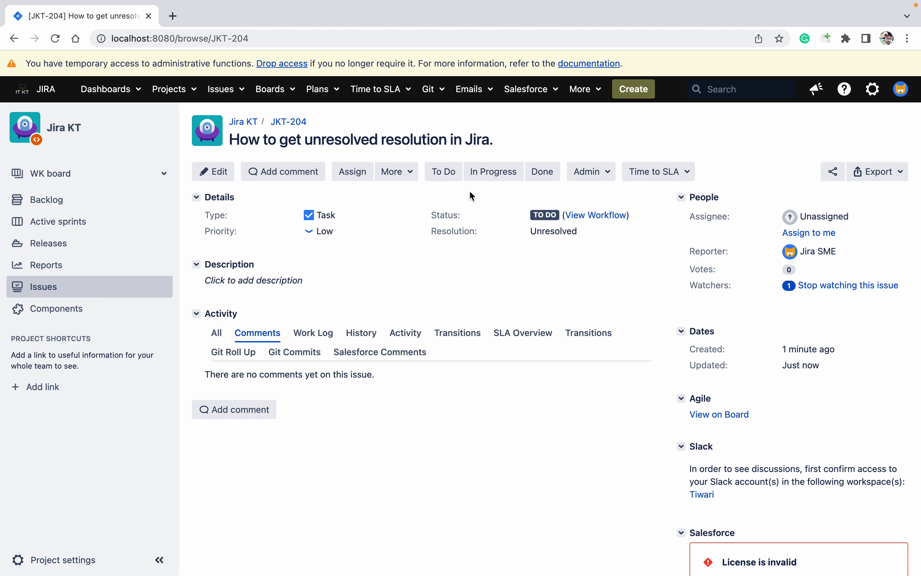
Step: Open Project WK settings in a new tab and start a draft of its Software Simplified Workflow
middle_click(56, 559)
click(255, 17)
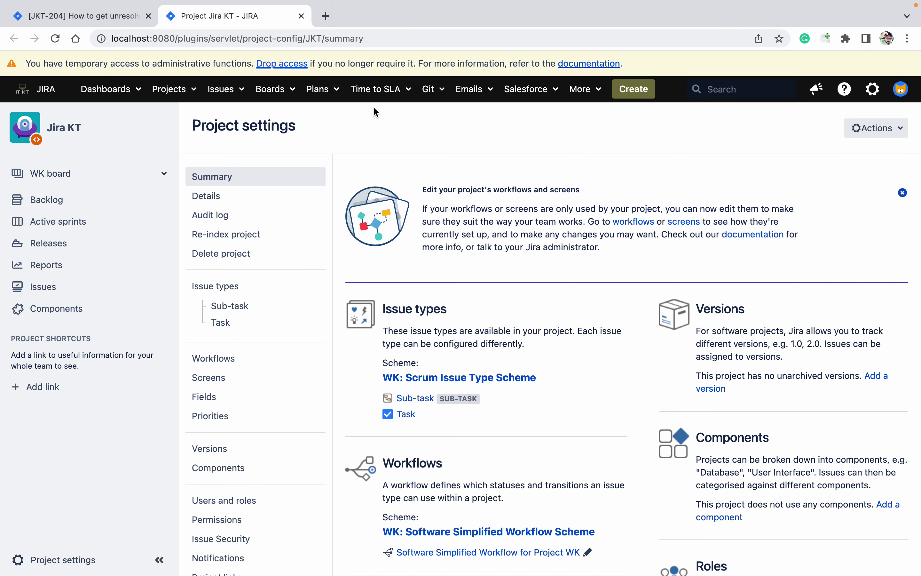
scroll(589, 159, down, 2)
scroll(590, 159, down, 5)
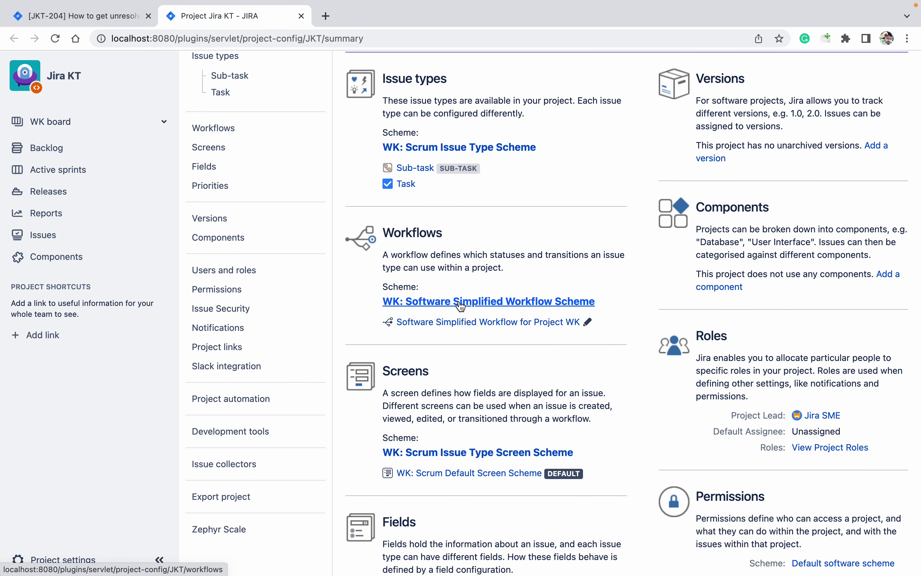
click(452, 325)
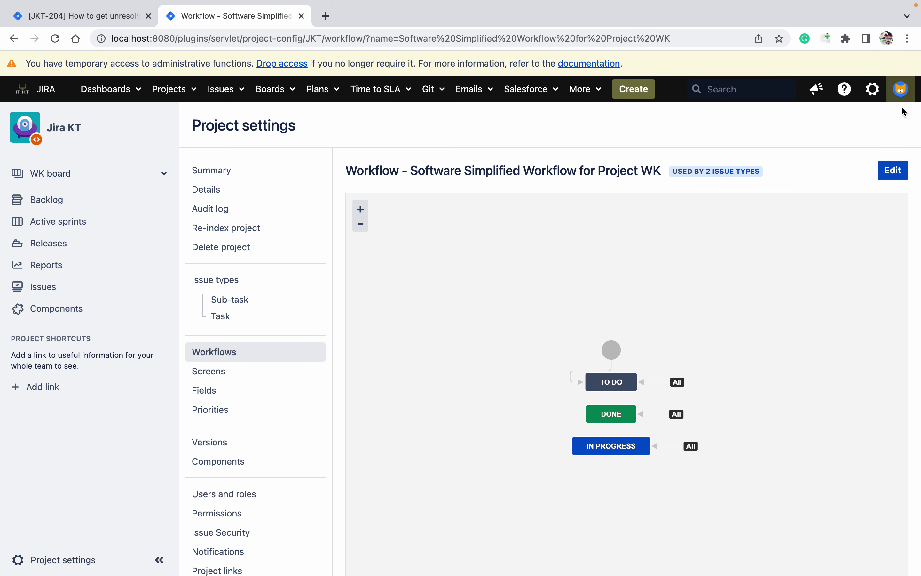
click(888, 170)
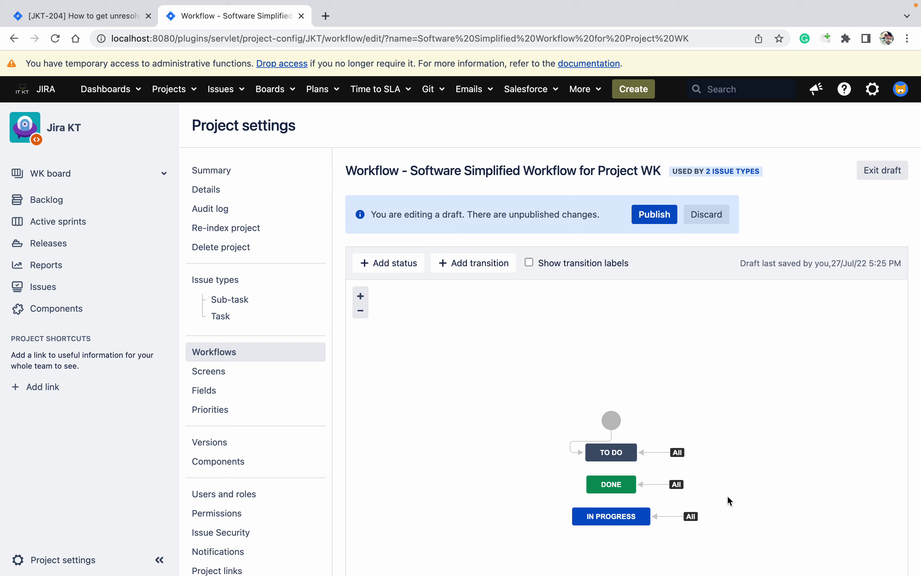
Step: Open the Issues administration pages from the gear menu in a new tab
click(873, 93)
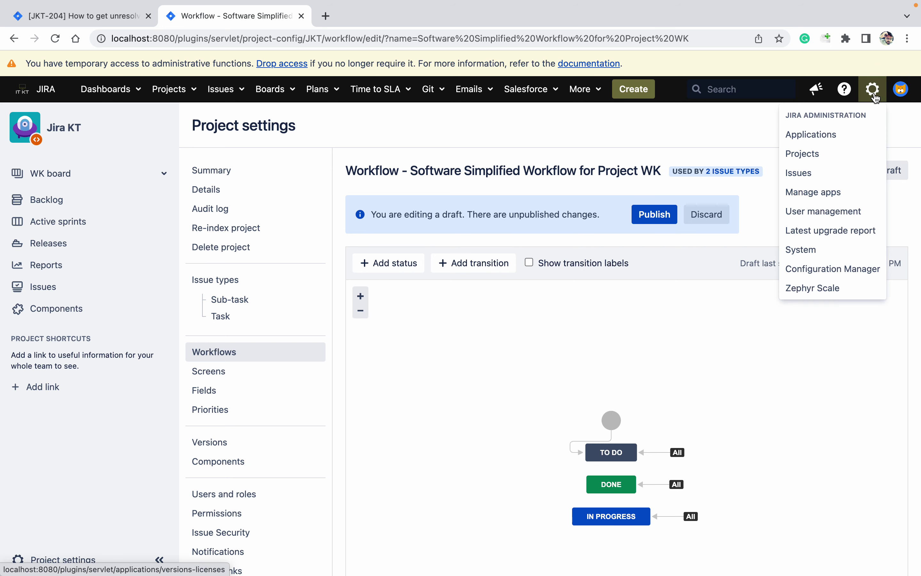
super+click(793, 174)
click(384, 14)
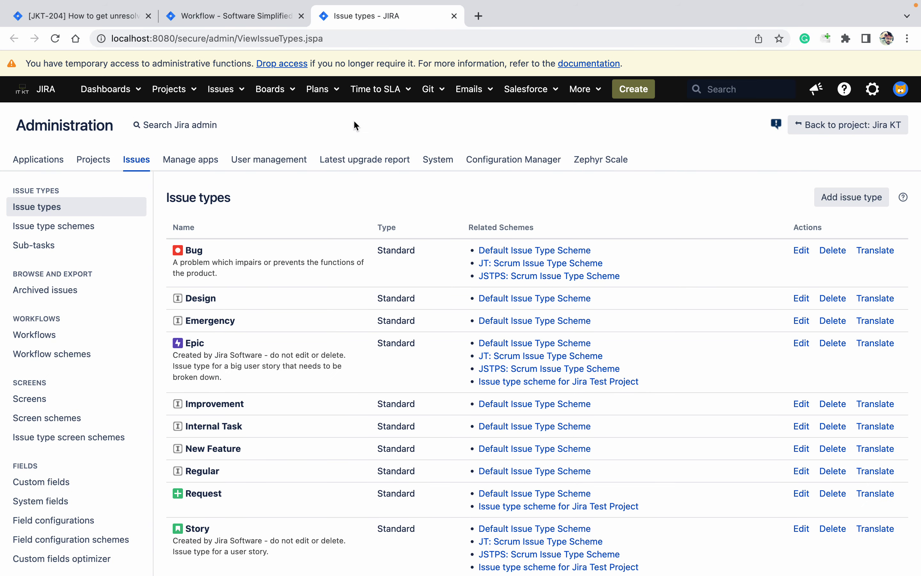
Step: Remove the Instance and RCA fields from the Closed screen
click(53, 403)
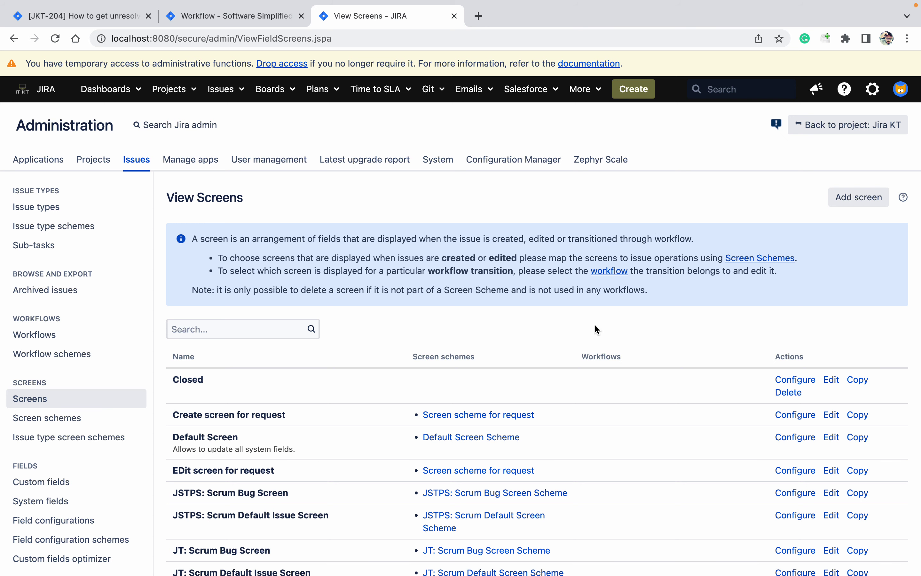
click(795, 380)
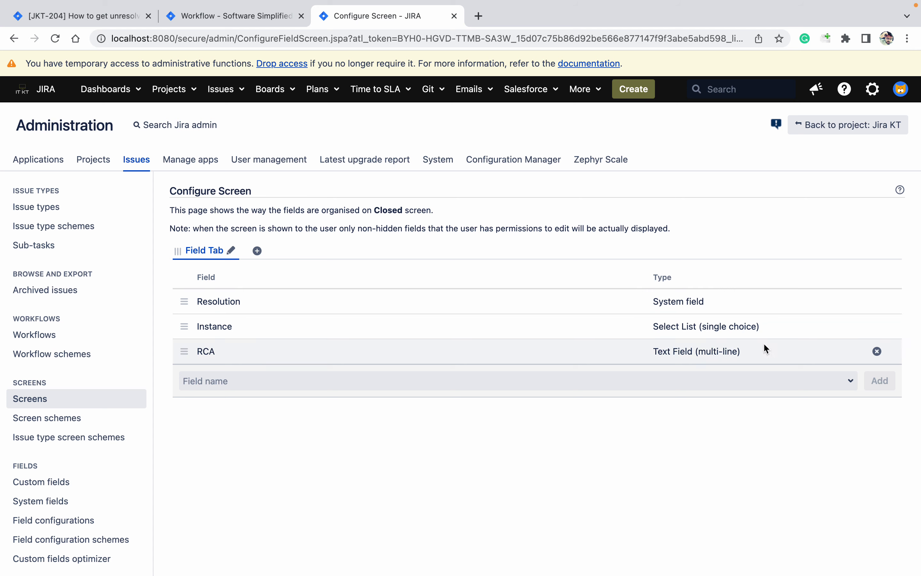
click(879, 327)
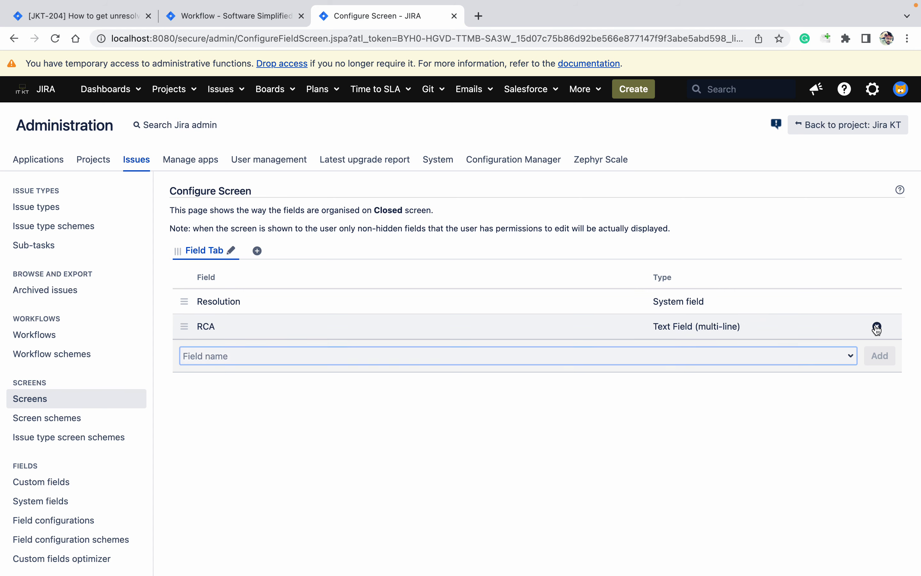
click(878, 326)
Step: Set the Done transition's screen to Closed, publish the workflow, and return to JKT-204
click(274, 16)
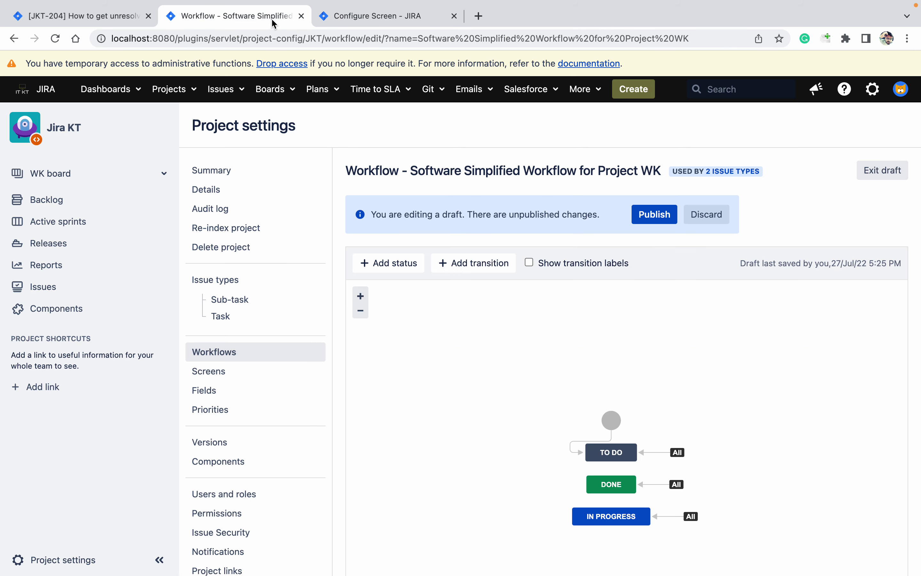
click(659, 487)
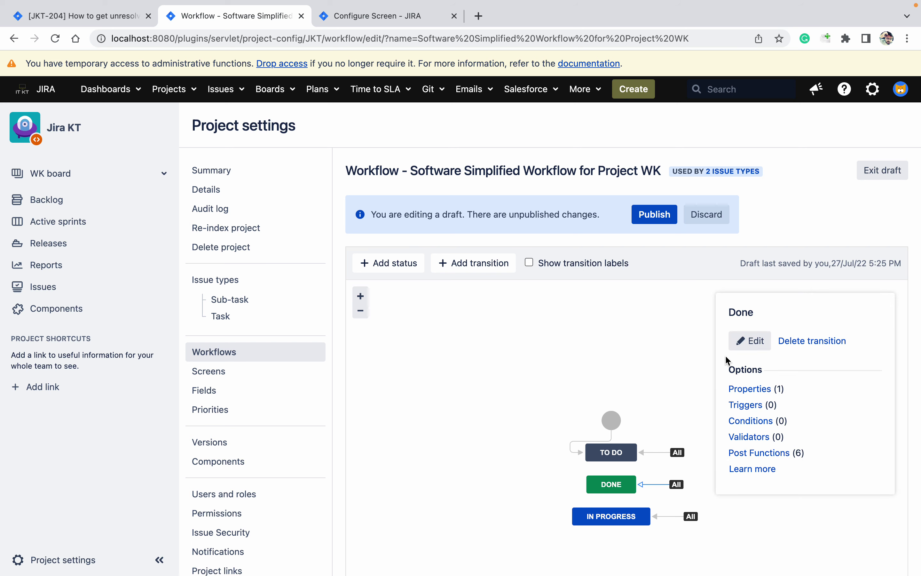
click(756, 344)
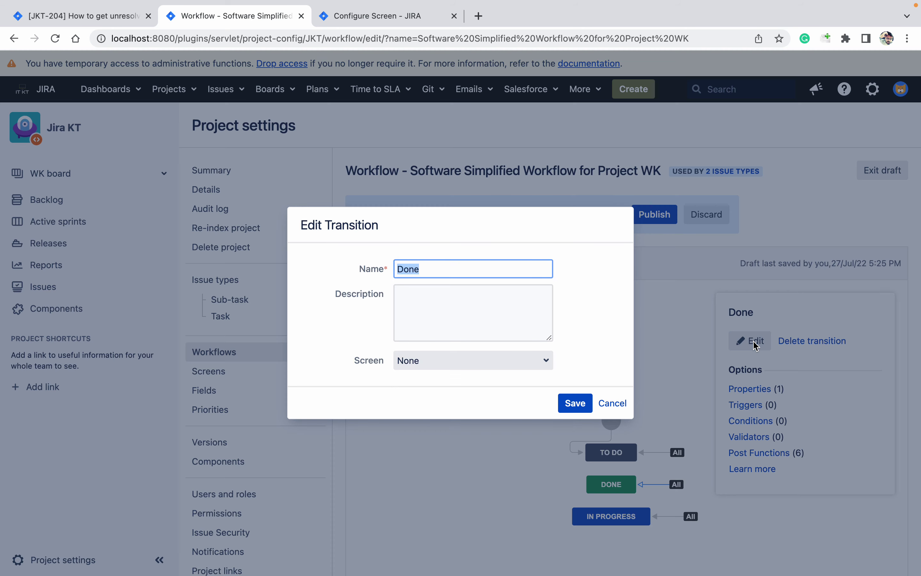
click(476, 362)
text(Closed)
click(575, 372)
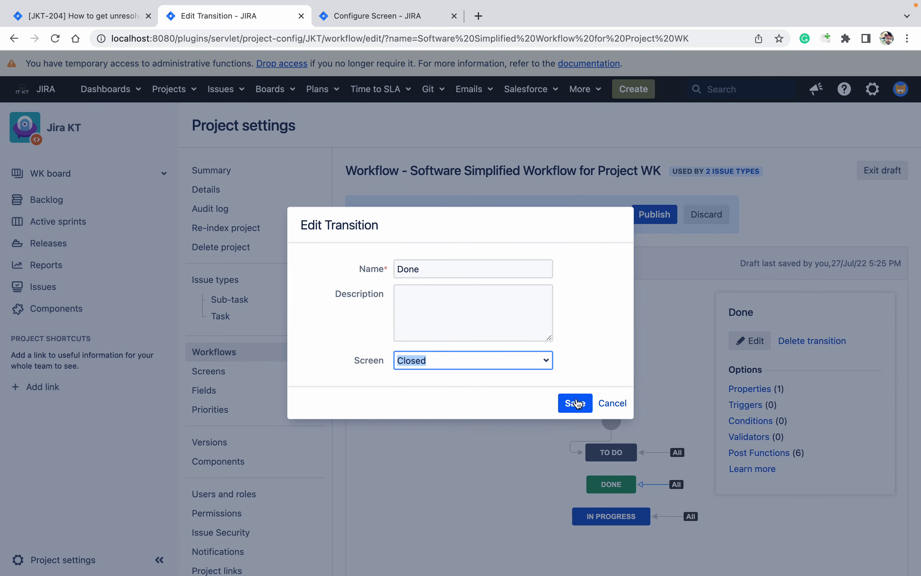
click(576, 404)
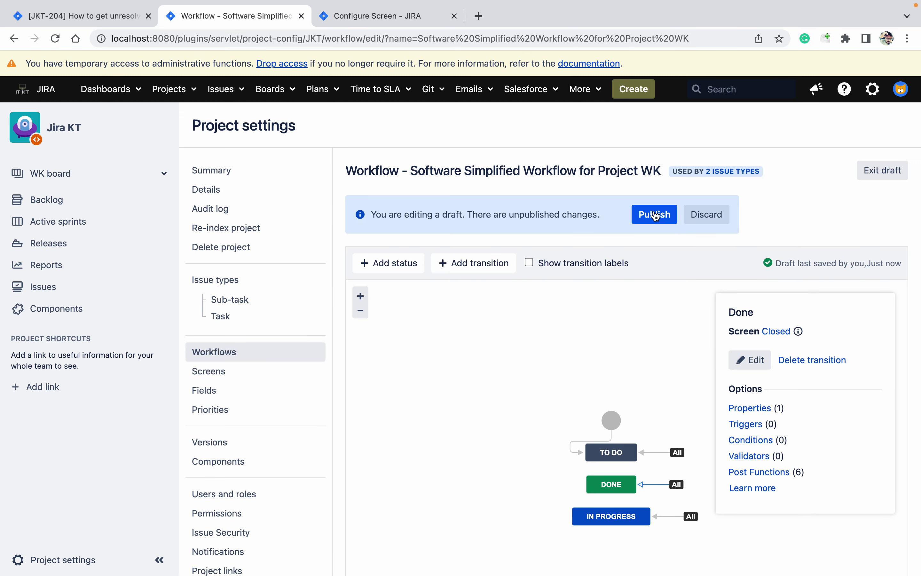
click(655, 215)
click(116, 16)
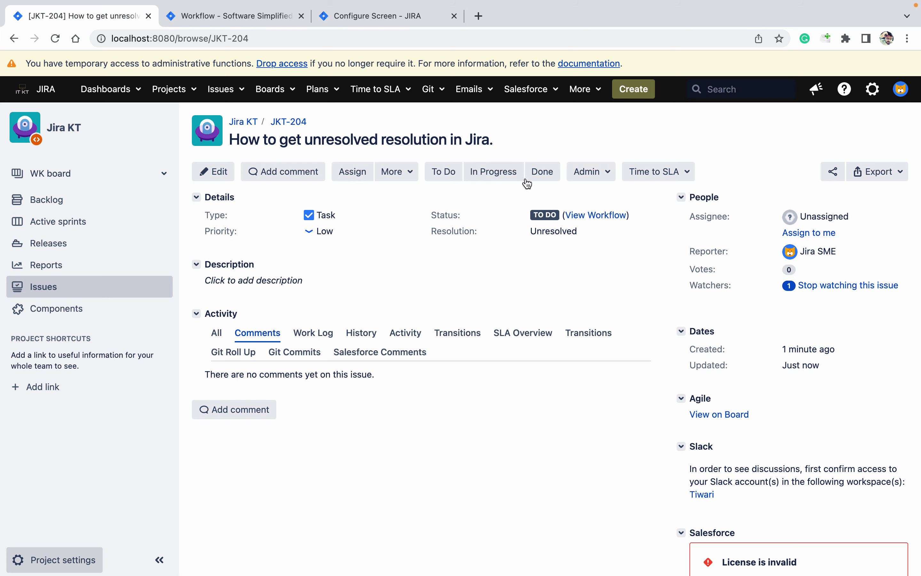
click(554, 173)
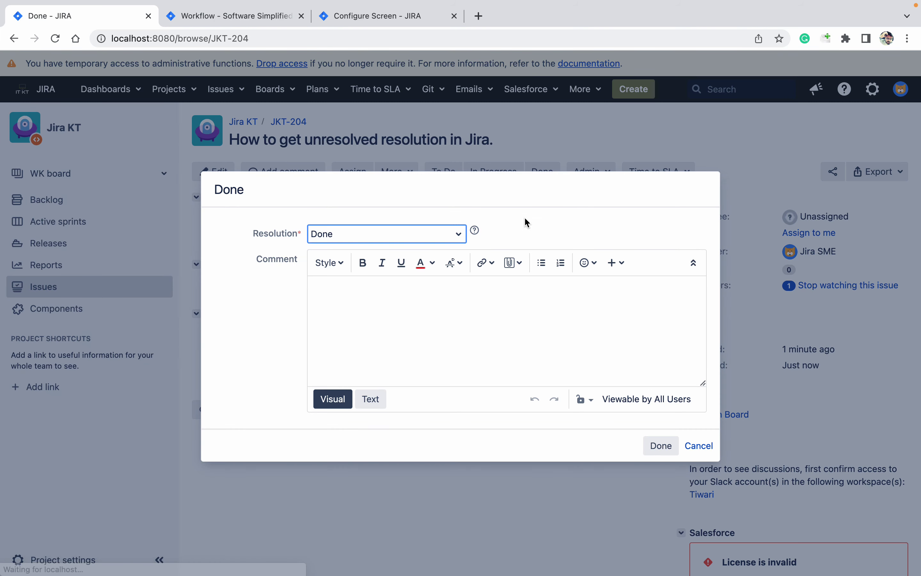
click(459, 237)
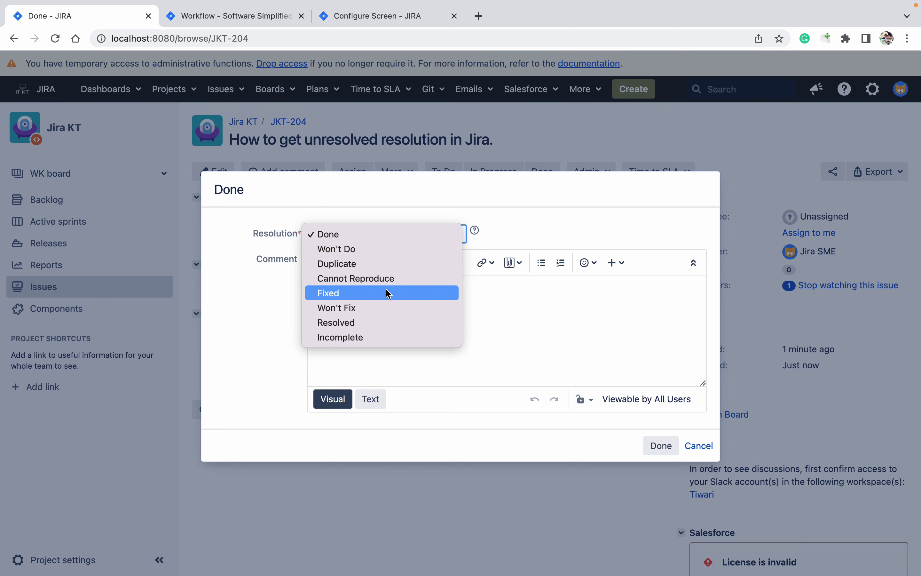
click(707, 445)
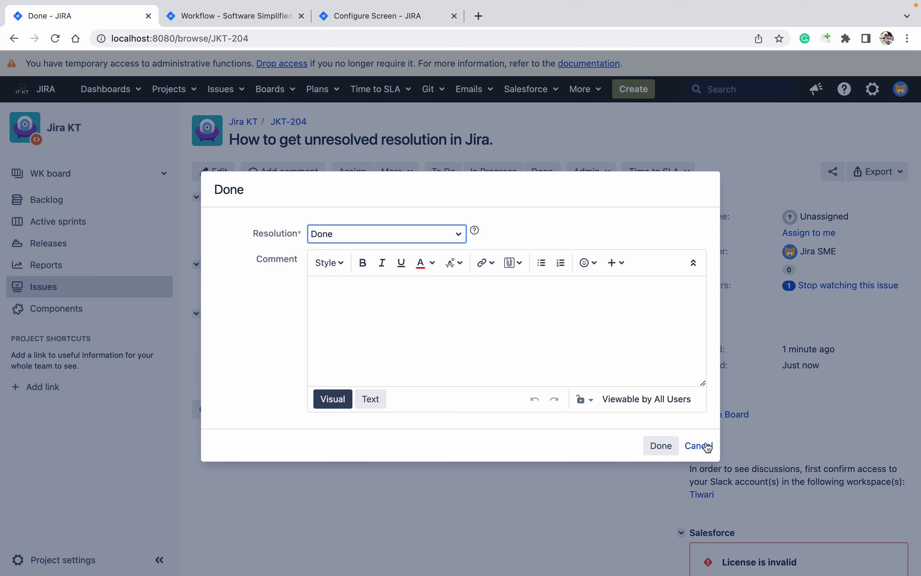
click(707, 446)
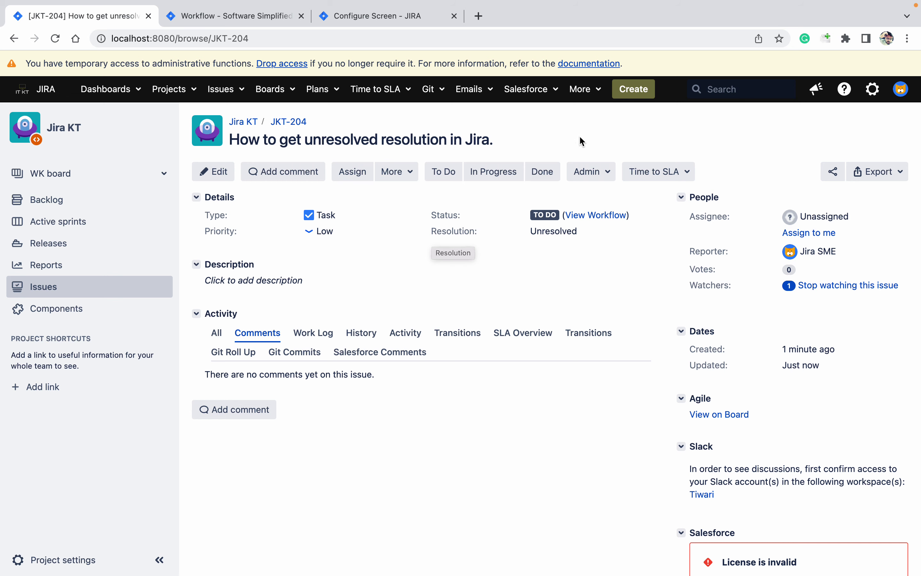
Step: Go back to the Closed screen configuration and browse the fields available to add
click(423, 24)
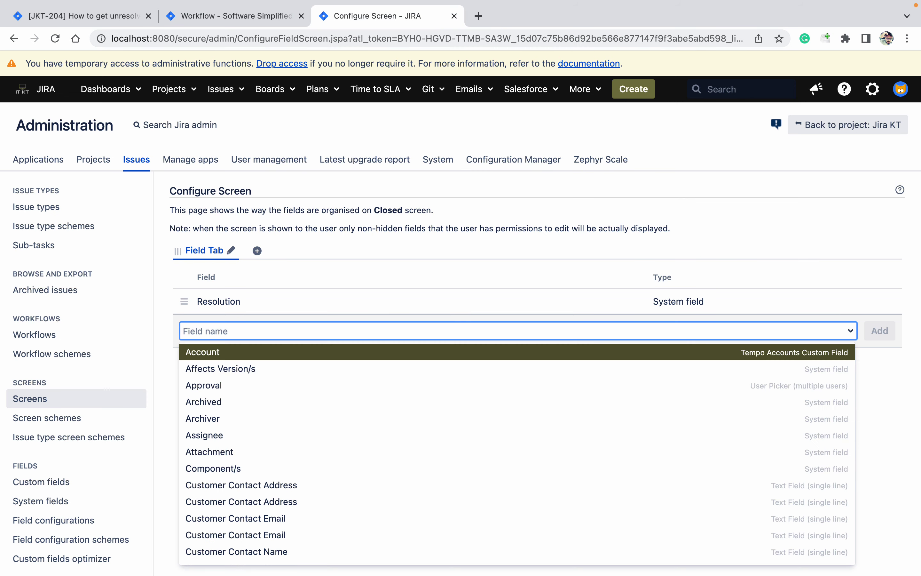
click(667, 179)
scroll(666, 179, down, 1)
scroll(666, 179, down, 4)
scroll(667, 179, down, 4)
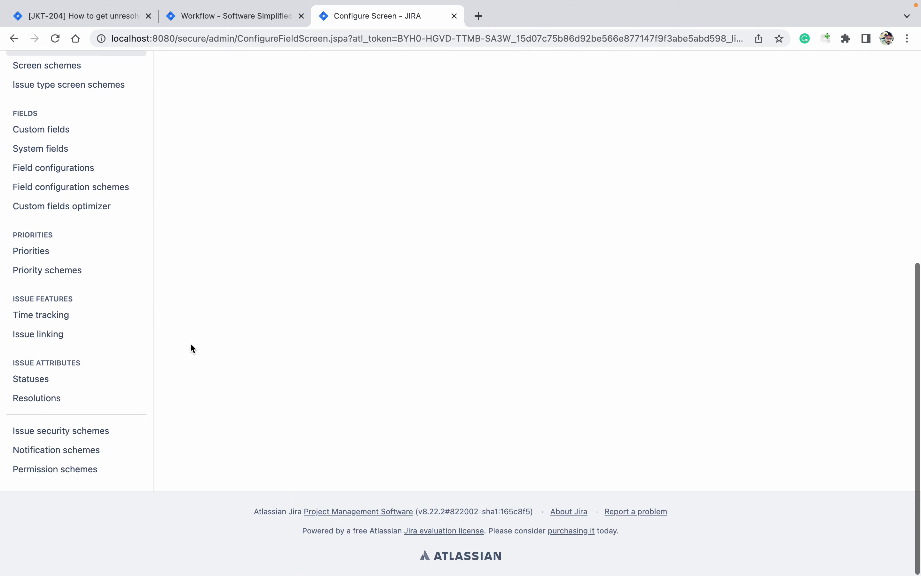
Step: Open the Resolutions admin list and view it from the top
click(52, 400)
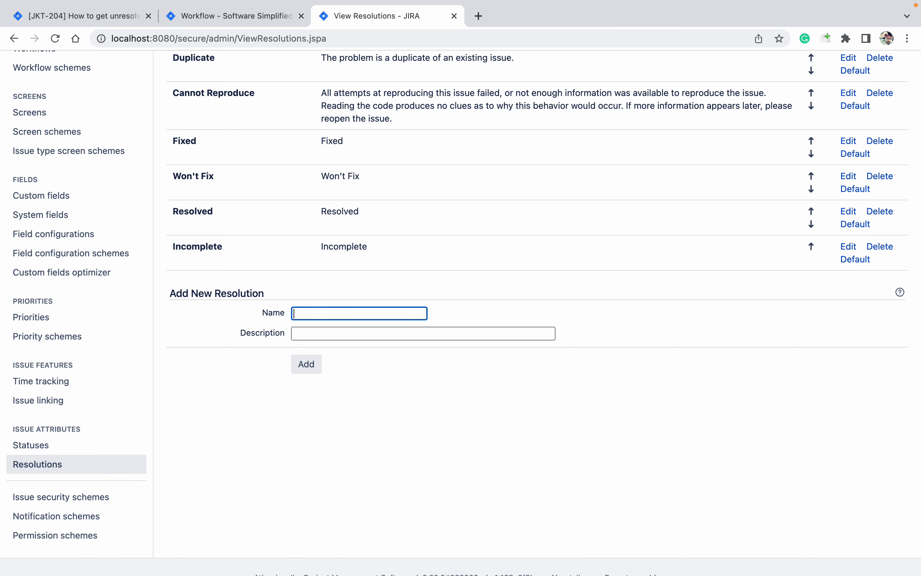
scroll(772, 488, up, 1)
scroll(772, 488, up, 2)
scroll(771, 488, up, 5)
scroll(772, 488, up, 1)
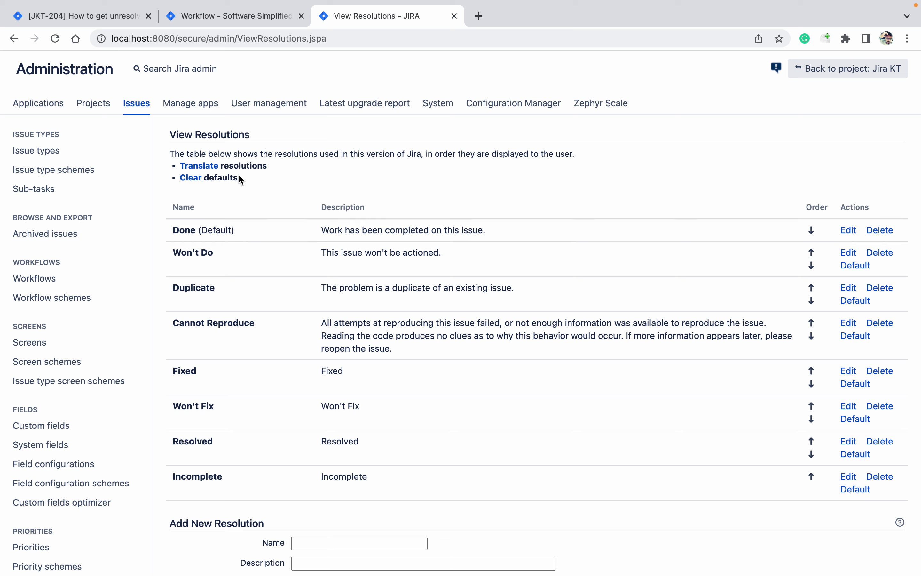
Step: In a new workflow draft, delete the To Do transition's post function that sets resolution
click(230, 23)
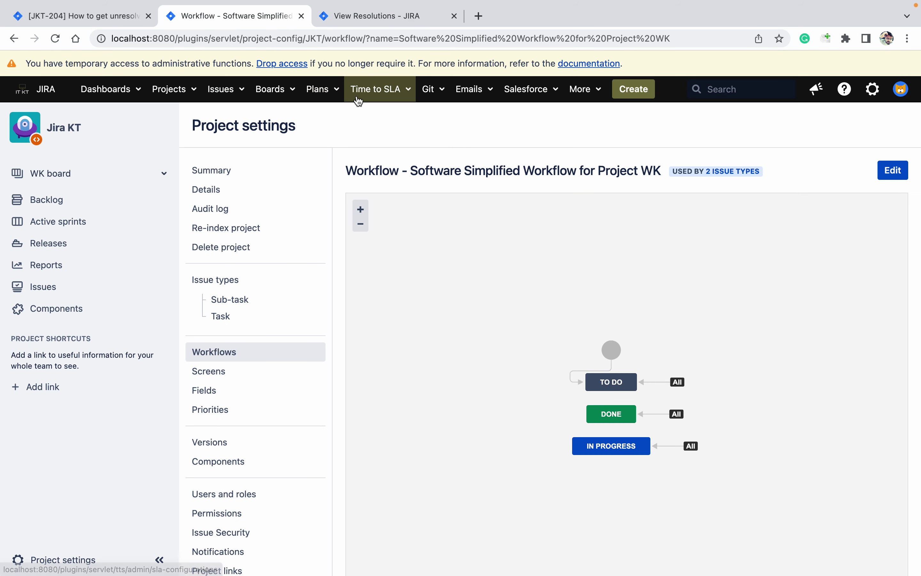
click(906, 176)
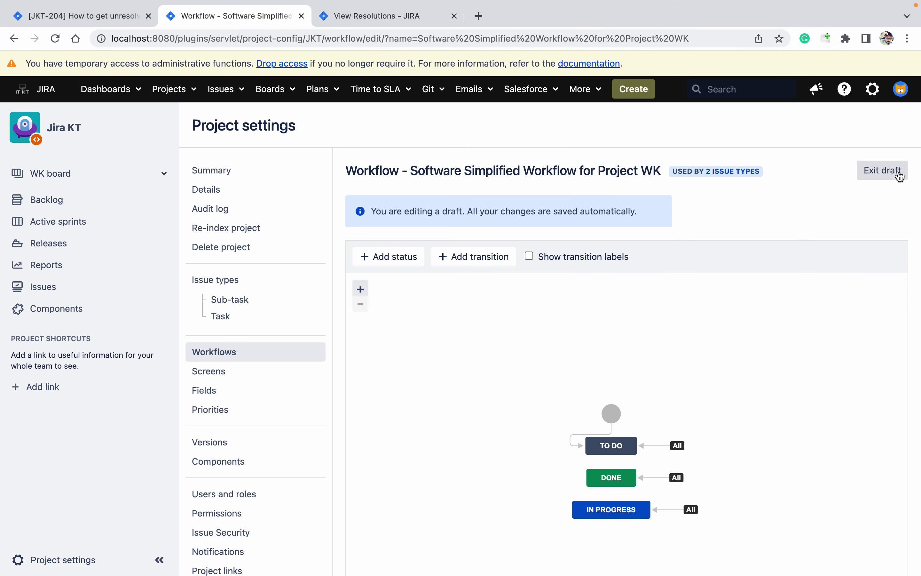
click(652, 454)
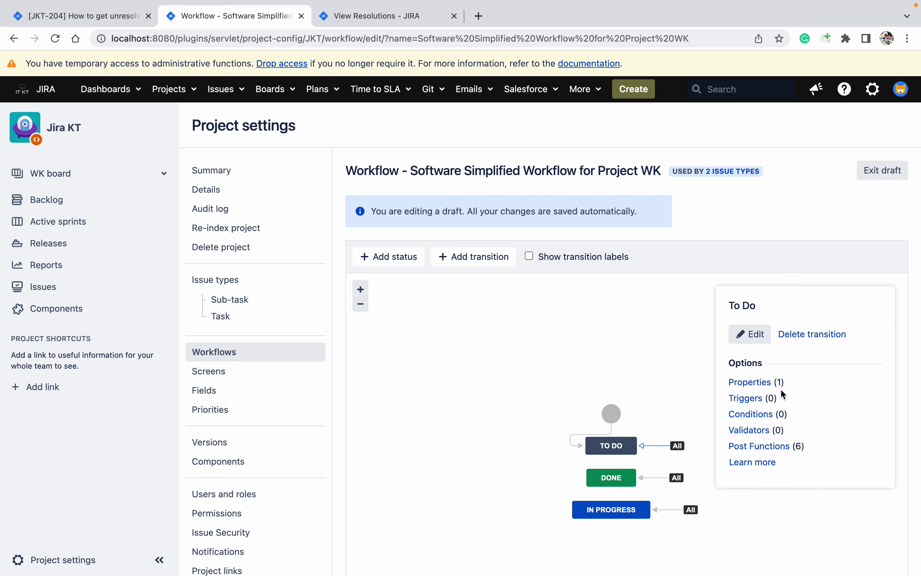
click(766, 450)
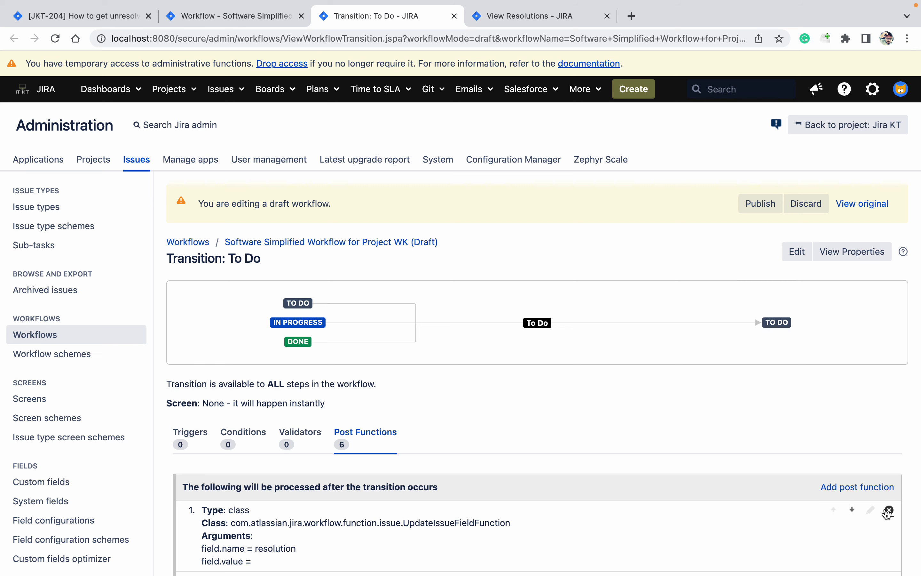
click(889, 512)
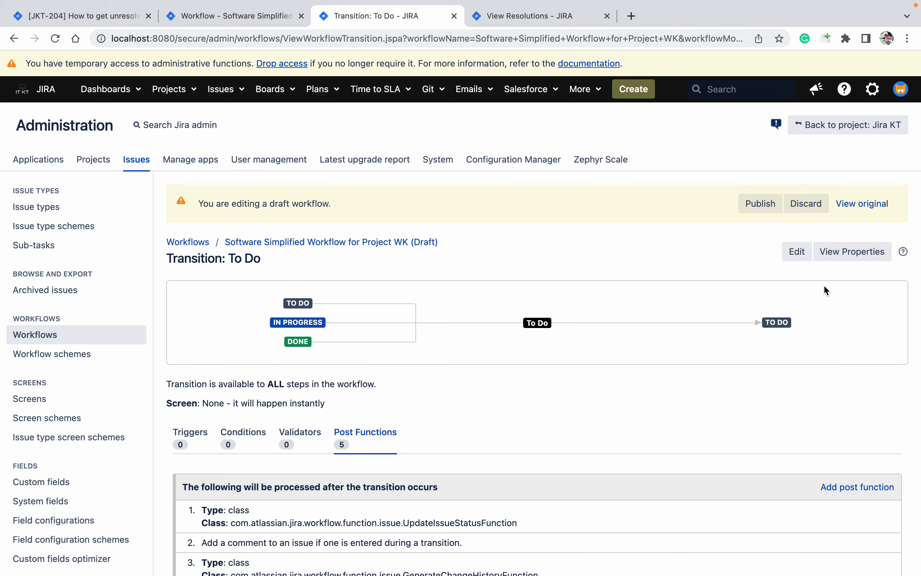
Step: Publish the draft without a backup copy and return to JKT-204
click(759, 209)
click(476, 341)
click(573, 421)
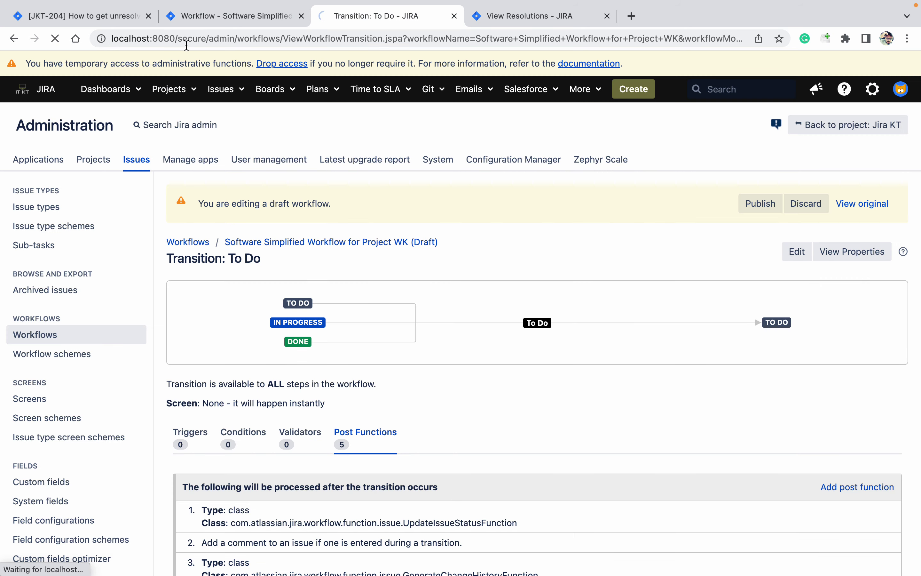
click(121, 16)
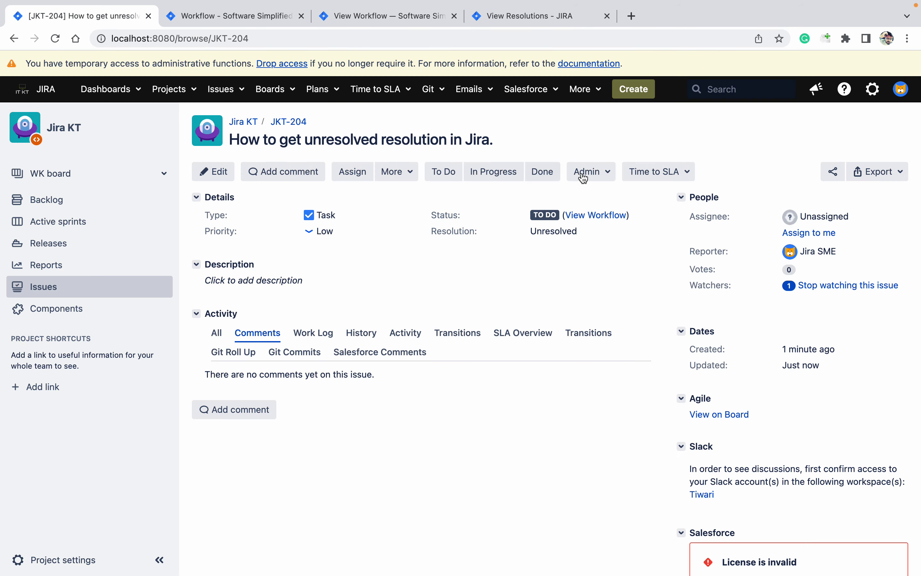
Step: Move JKT-204 to Done, confirm, and move it back to To Do
click(543, 173)
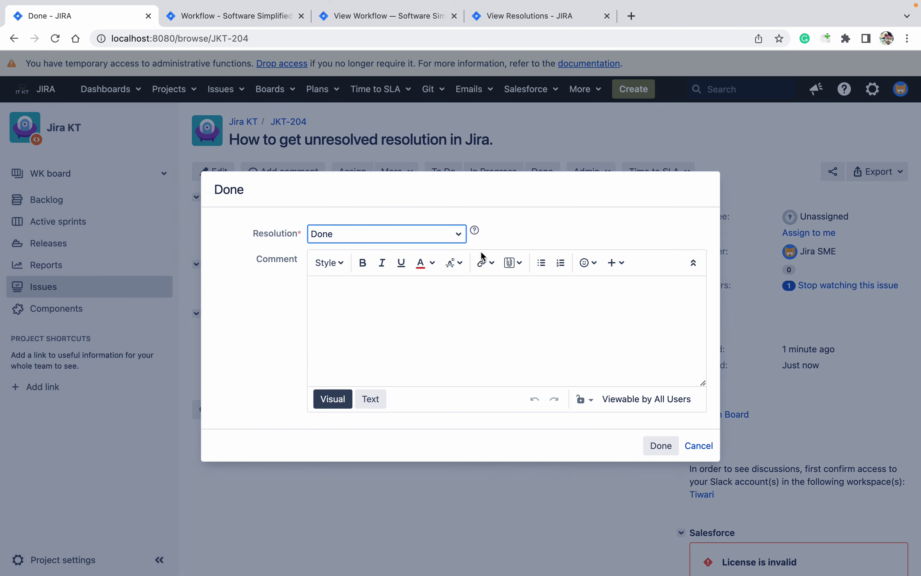
click(666, 450)
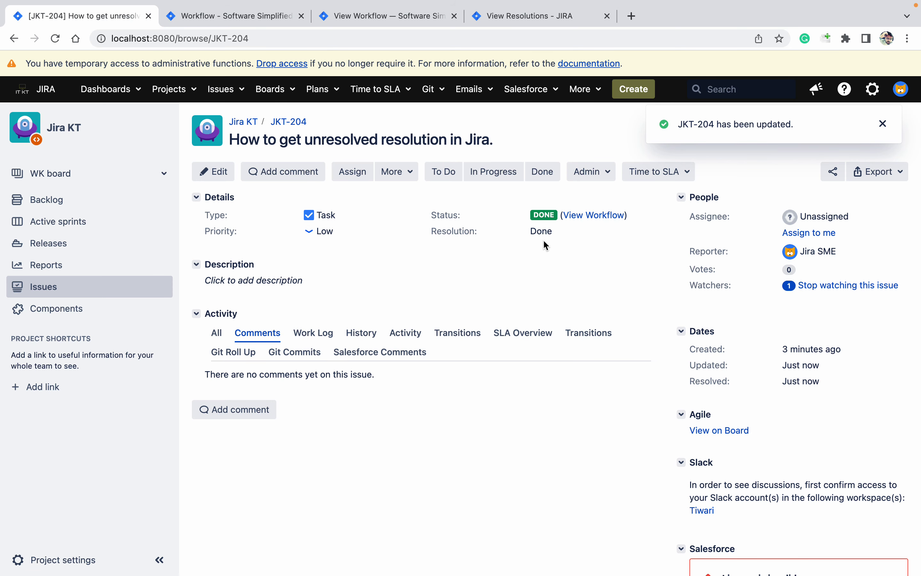
click(437, 174)
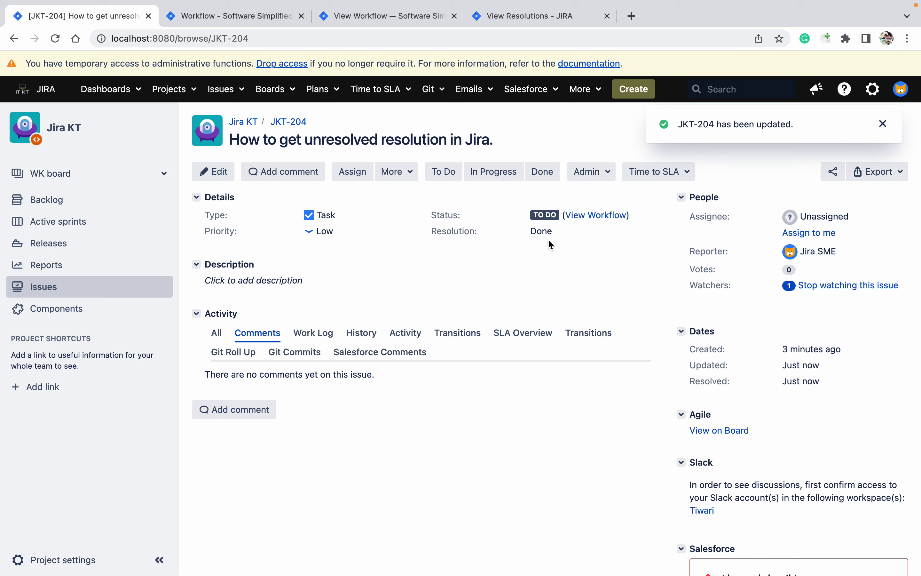
Step: Start the Done transition again, check the Resolution choices, then cancel
click(545, 172)
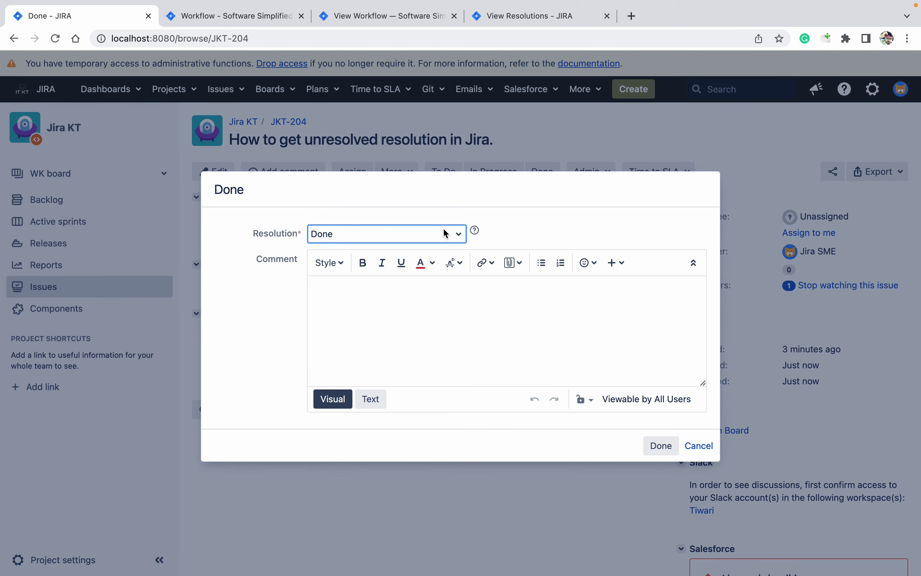
click(448, 234)
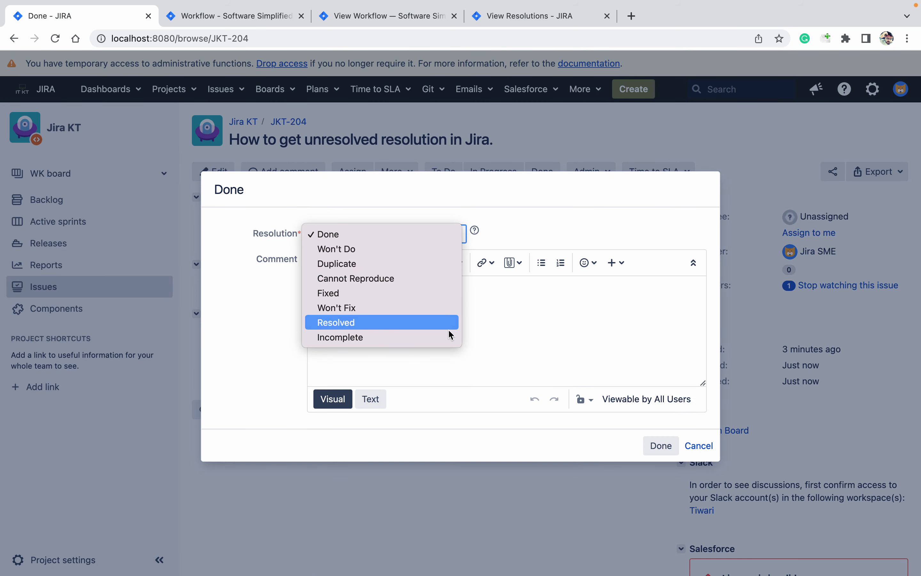
click(708, 452)
click(709, 452)
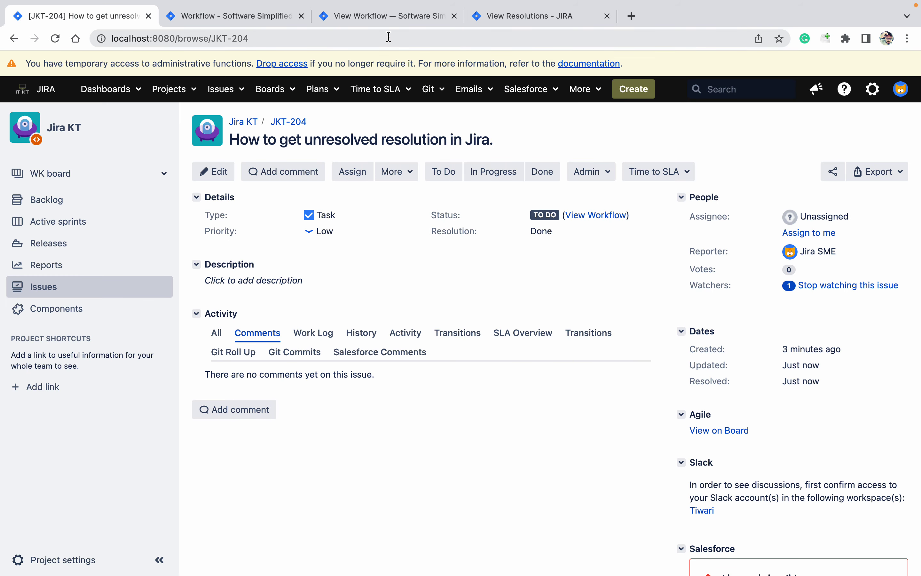
Step: Select the issue key JKT-204 in the address bar
click(294, 41)
click(295, 41)
drag(290, 39, 213, 40)
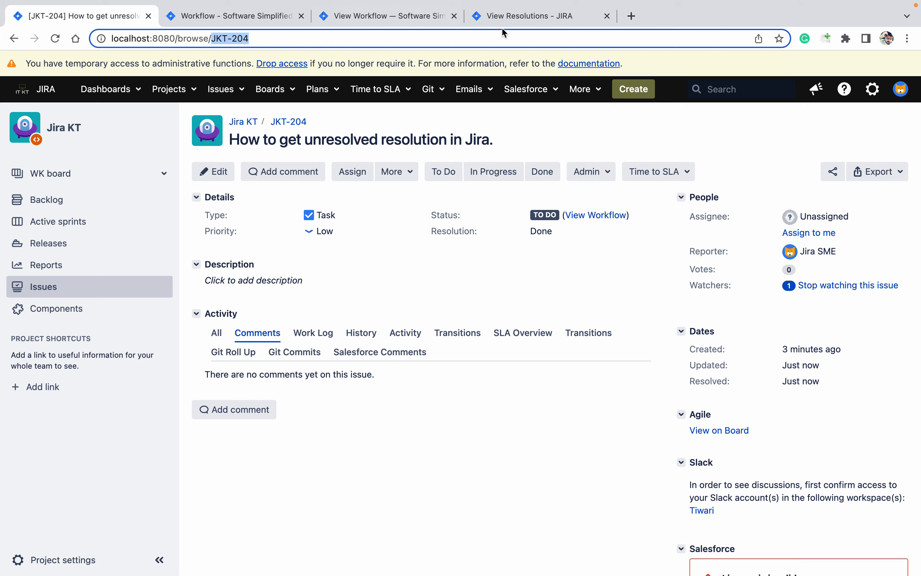
Step: Return to the workflow and show it as a diagram
click(517, 17)
click(393, 23)
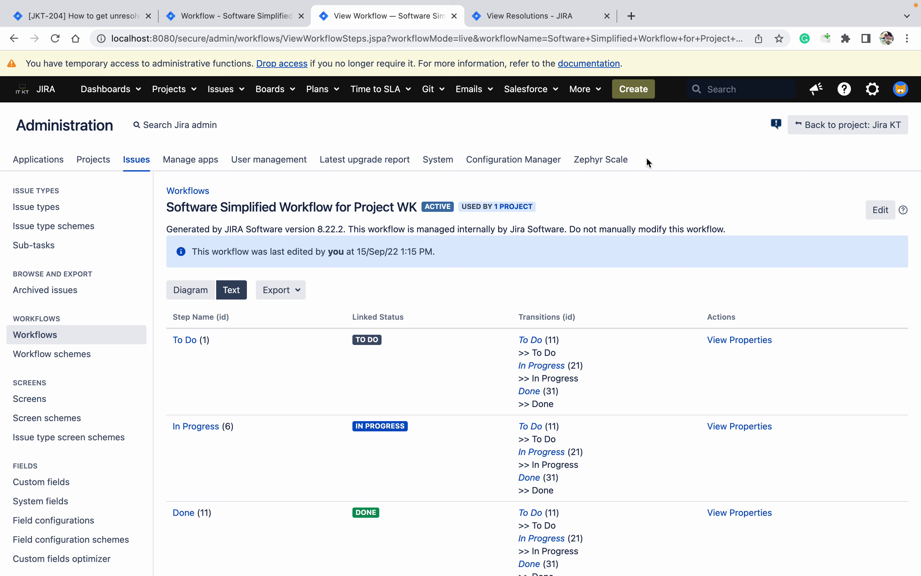
click(201, 294)
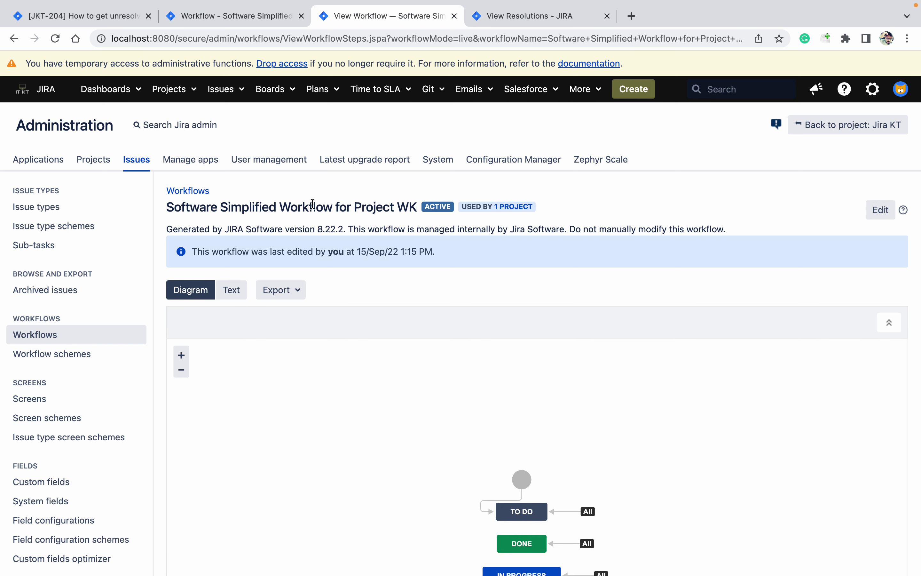
Step: Search for issues with the JQL query issue = JKT-204
click(228, 90)
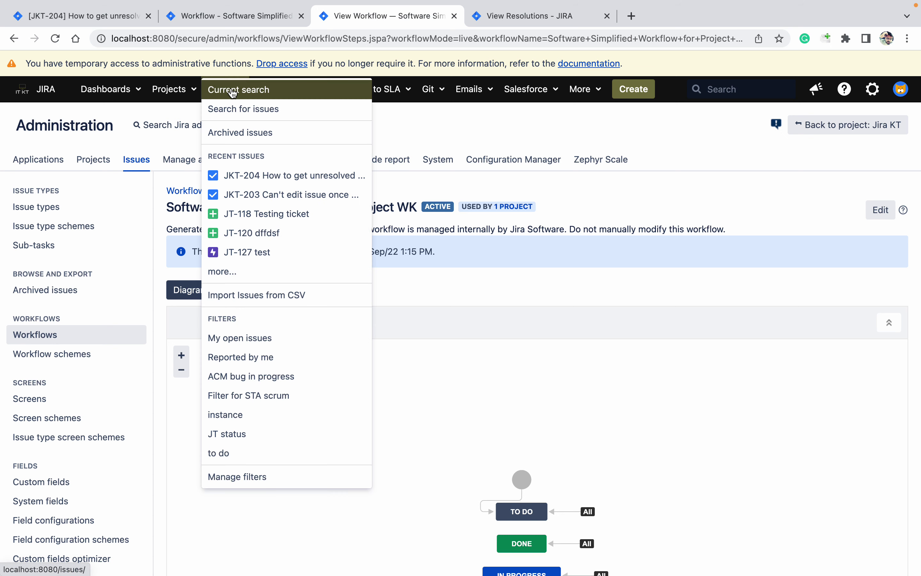
click(250, 111)
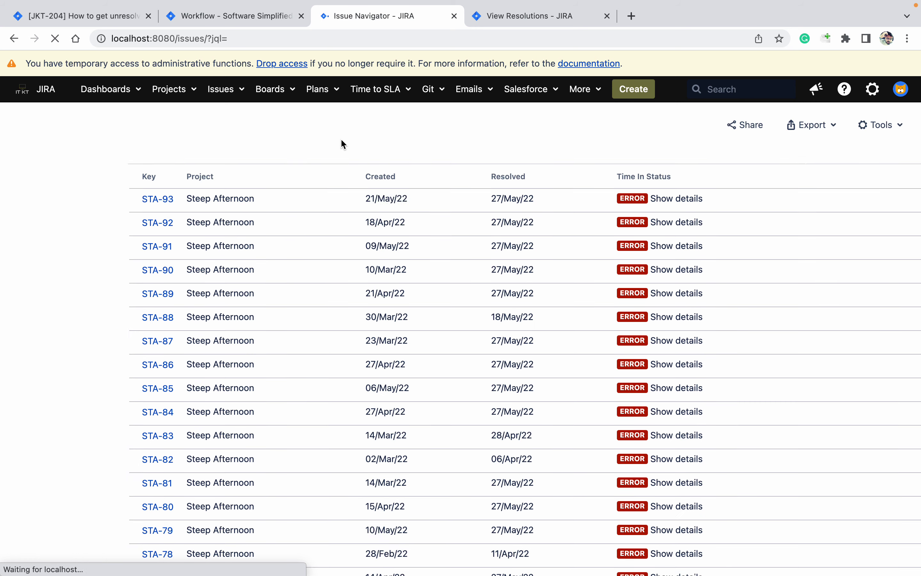
text(ISSU)
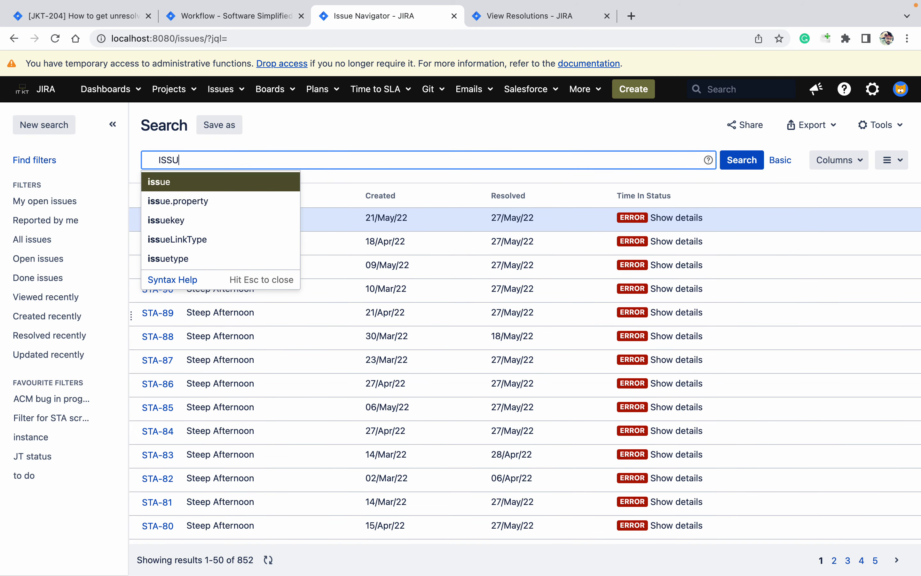
click(220, 187)
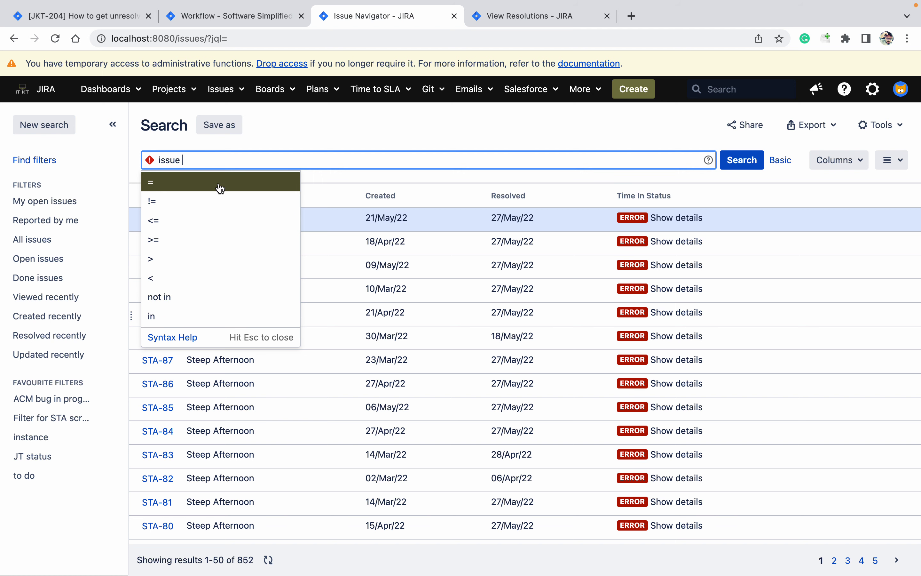
text(= JKT-204)
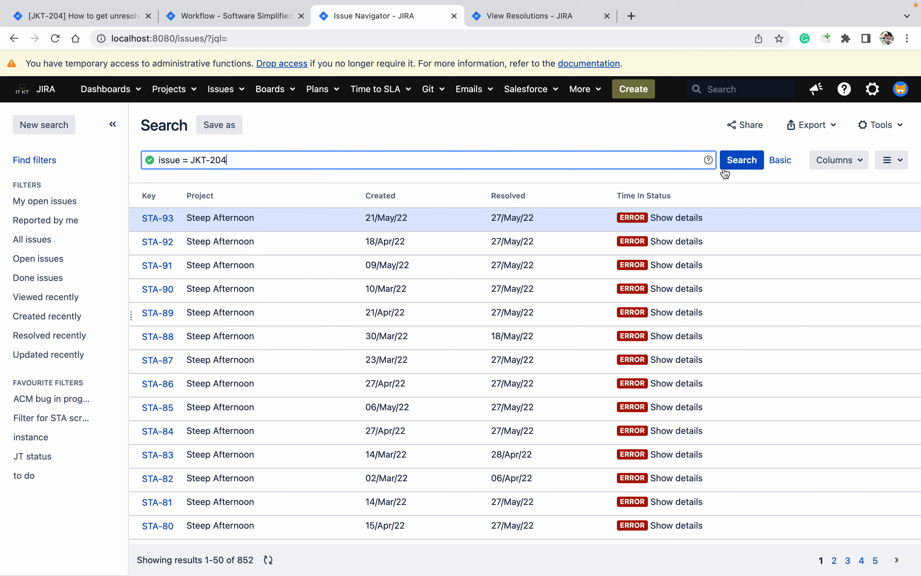
click(732, 162)
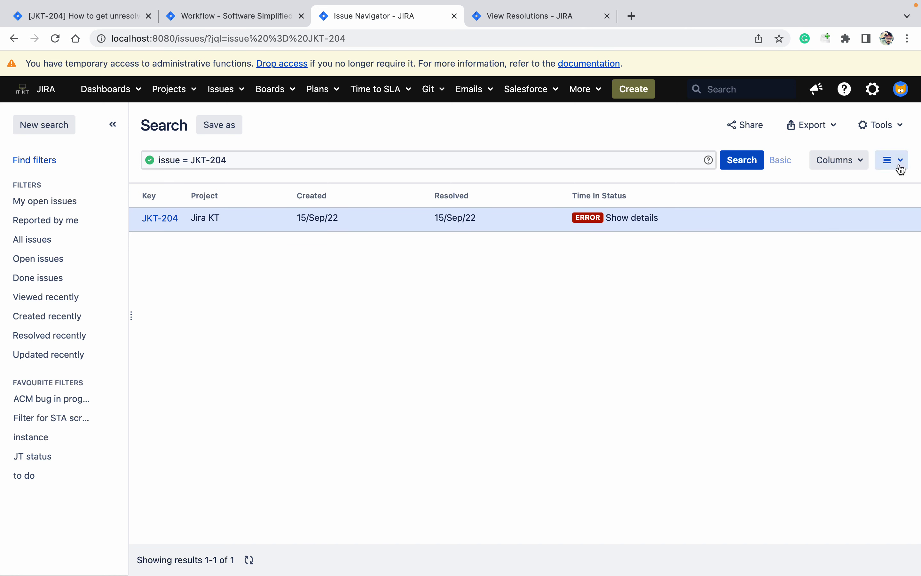
Step: Add the Resolution column to the results and start saving the search as a filter
click(891, 160)
click(851, 164)
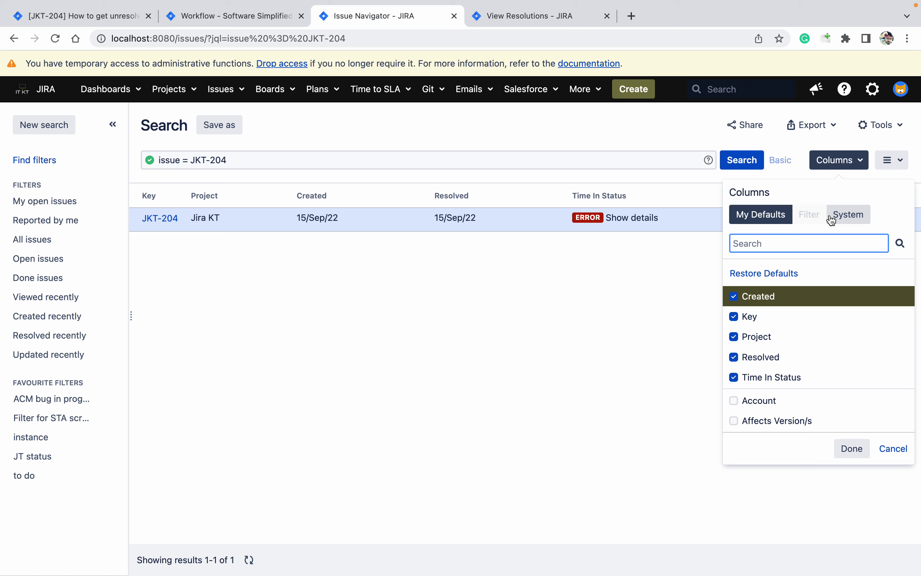
text(RES)
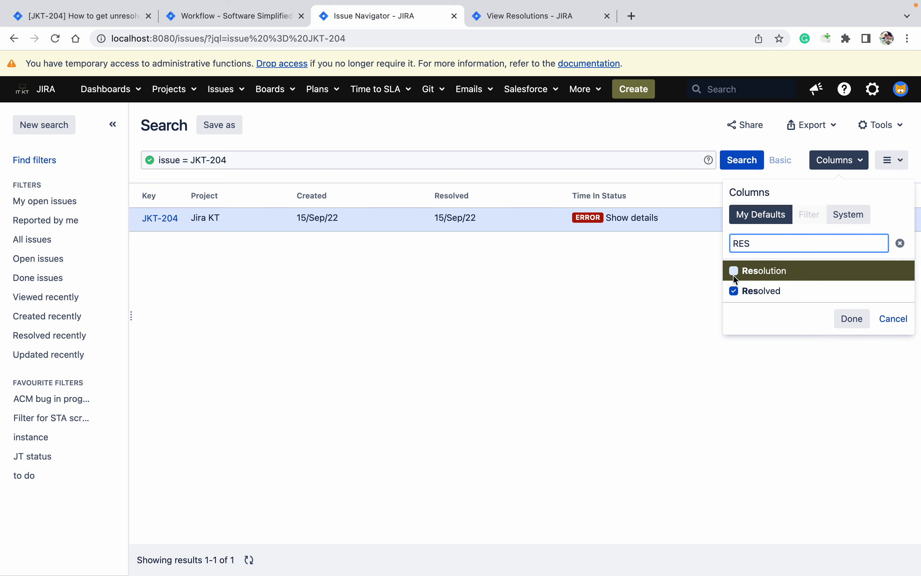
click(735, 278)
click(863, 320)
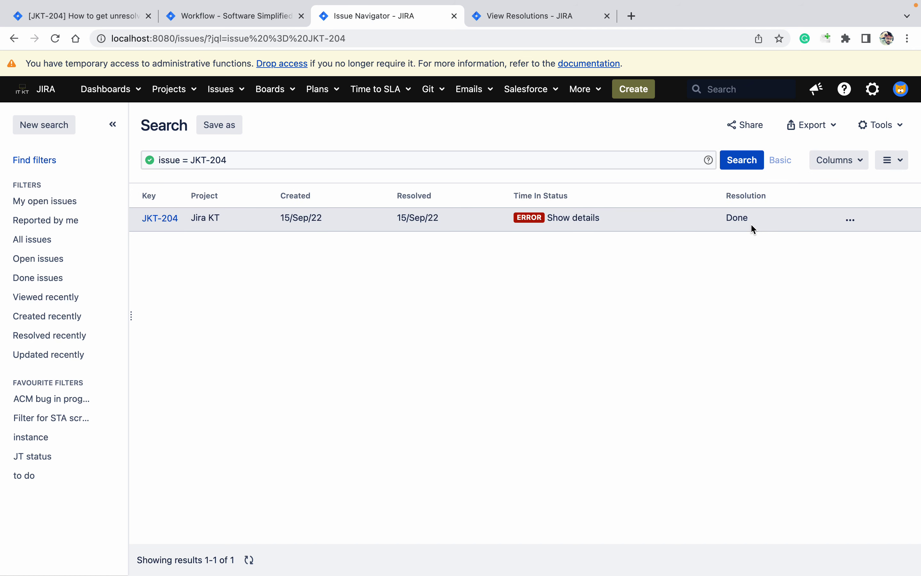
click(211, 130)
text(Clear res)
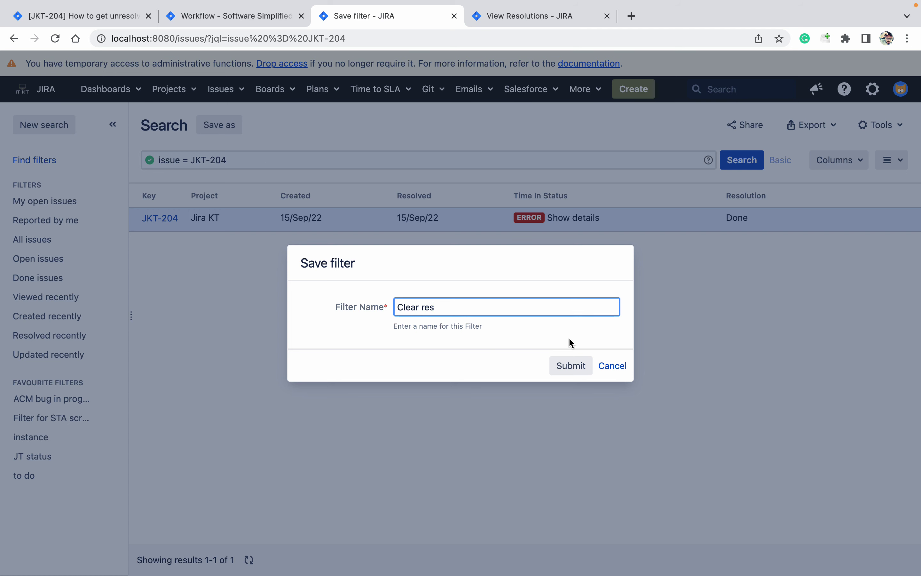
Step: Save the Clear res filter and bulk-edit JKT-204 through to the Operation Details step
click(578, 365)
click(881, 125)
click(837, 165)
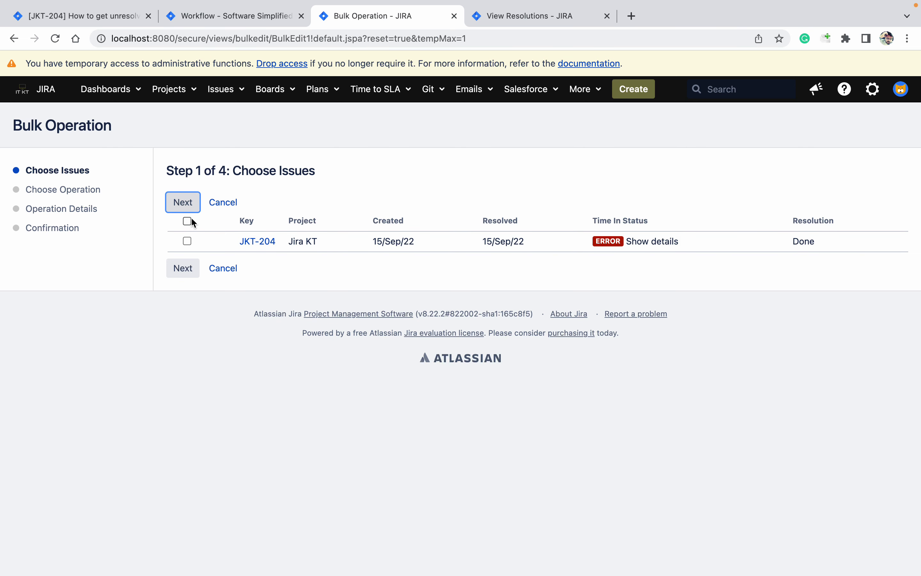
click(187, 221)
click(183, 202)
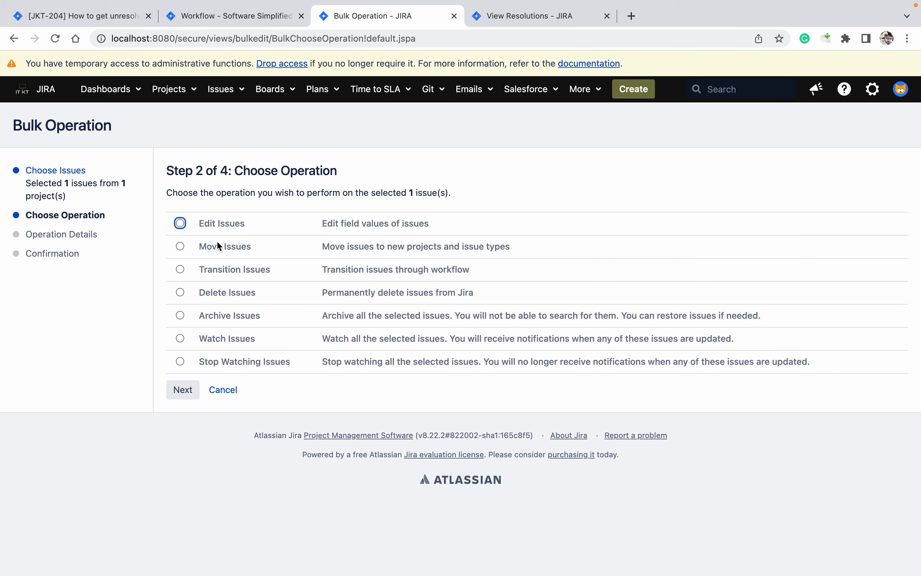
click(179, 222)
click(189, 392)
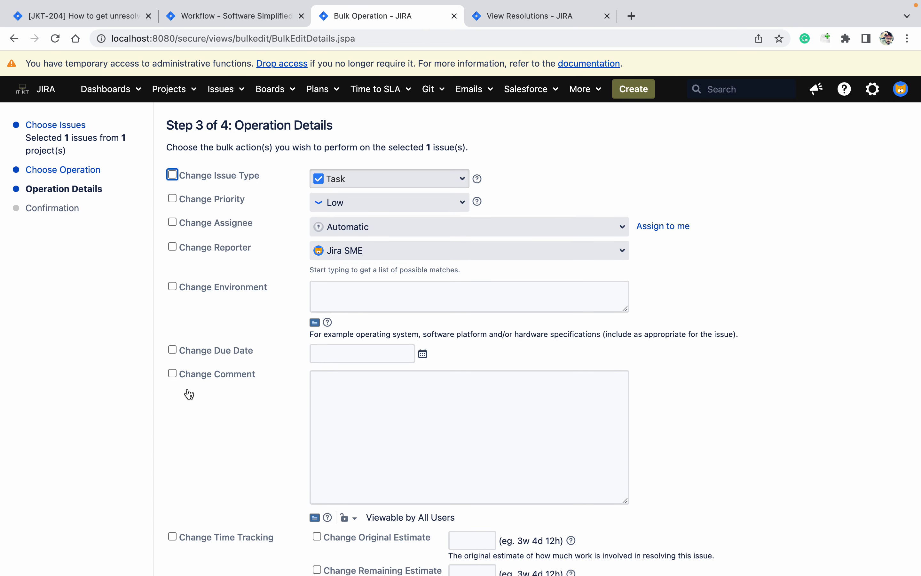
Step: Find 'sol' on the bulk edit page, then switch to the resolutions admin page
key(ctrl+f)
text(resol)
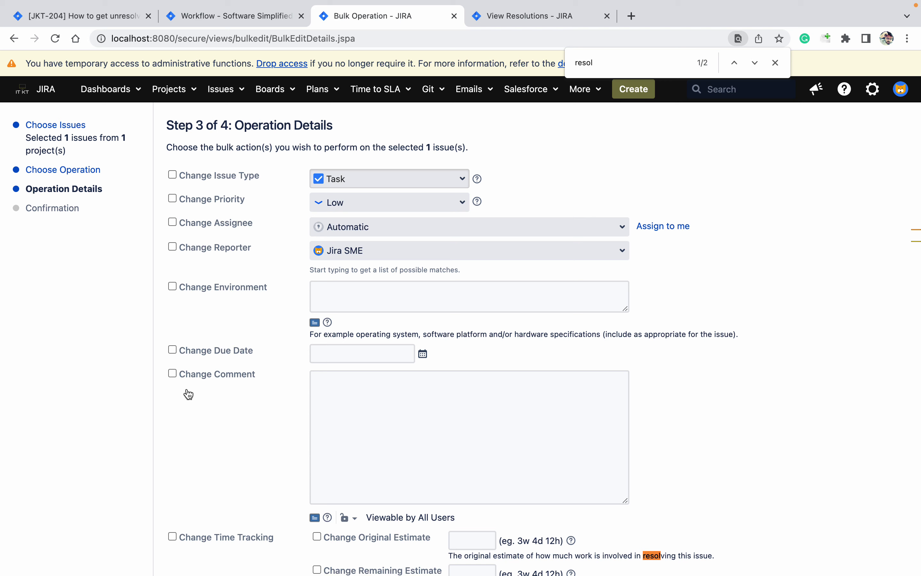
key(Return)
key(Return)
key(Return)
key(Return)
key(Return)
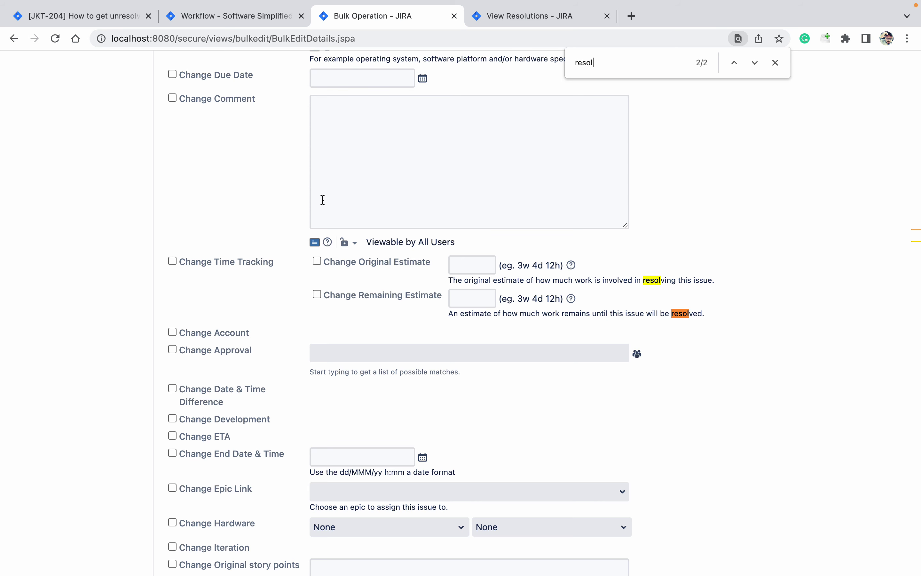
click(500, 17)
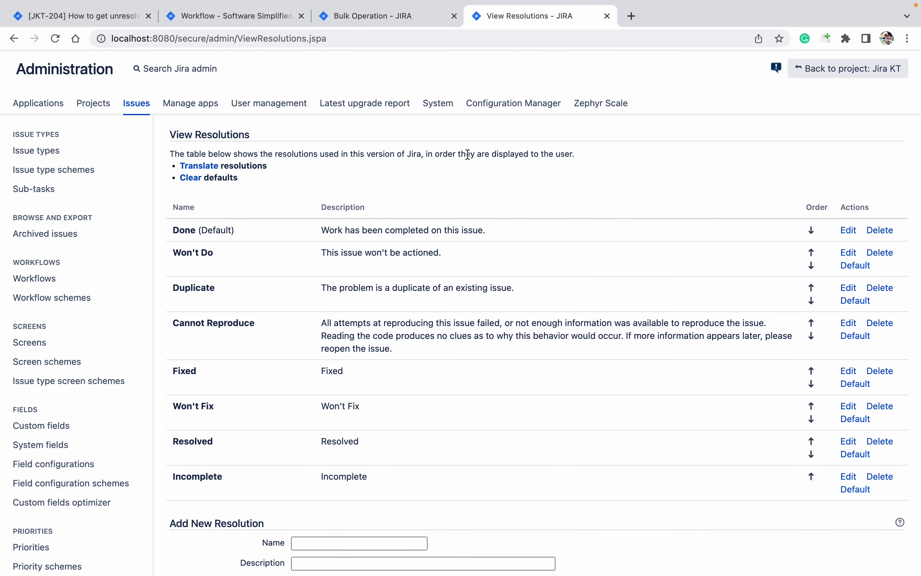
Step: Open the apps management area and scroll through the marketplace listing
scroll(467, 154, up, 2)
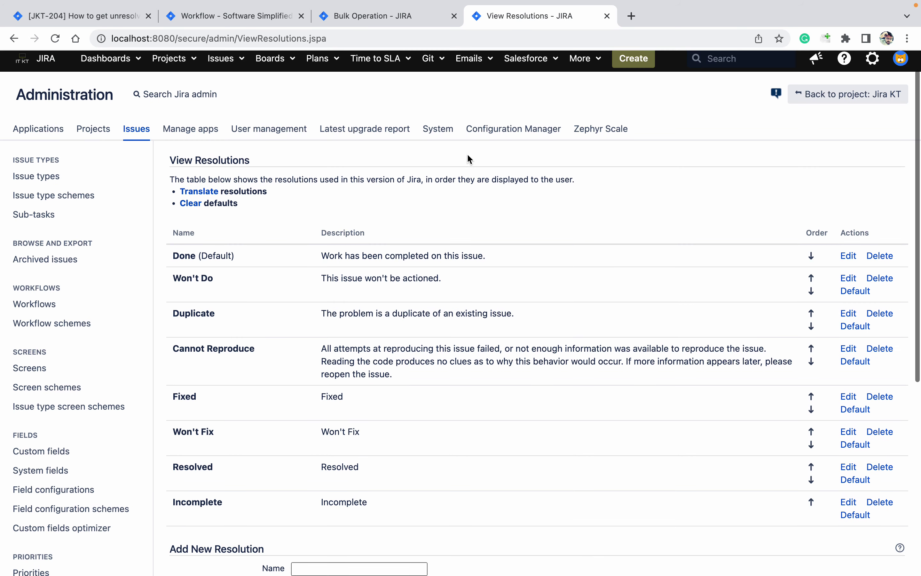
click(212, 134)
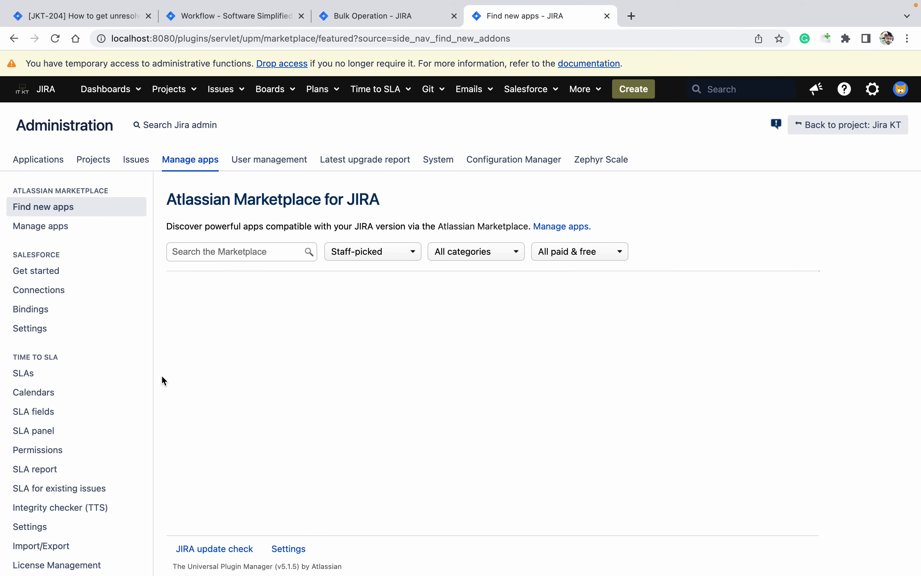
scroll(161, 379, down, 6)
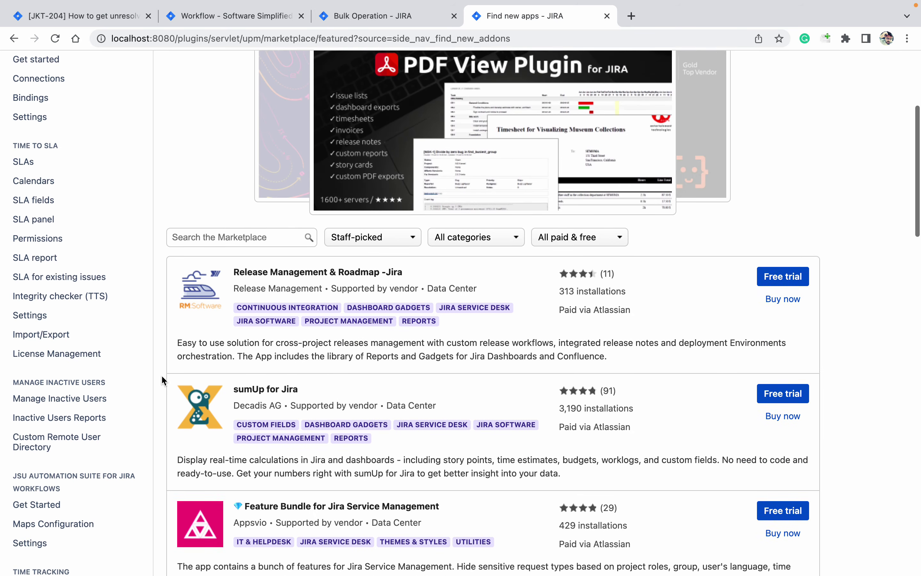
scroll(161, 374, up, 5)
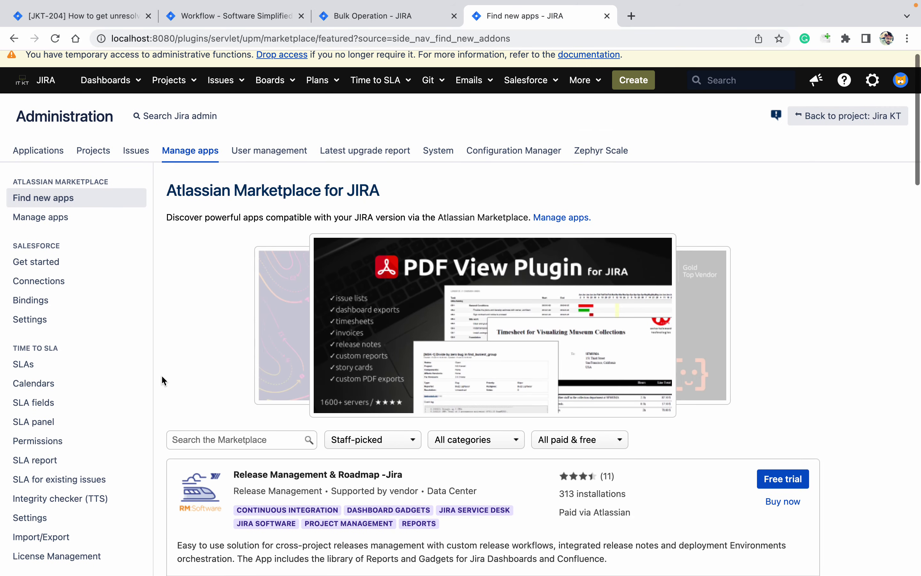
scroll(162, 377, down, 3)
scroll(161, 374, down, 4)
scroll(161, 374, down, 4)
scroll(162, 375, down, 4)
scroll(162, 374, down, 1)
scroll(161, 374, down, 2)
scroll(161, 374, down, 2)
scroll(162, 375, down, 2)
scroll(161, 374, down, 1)
scroll(162, 374, down, 3)
scroll(161, 374, down, 2)
scroll(161, 374, down, 2)
scroll(162, 374, down, 1)
scroll(161, 374, down, 1)
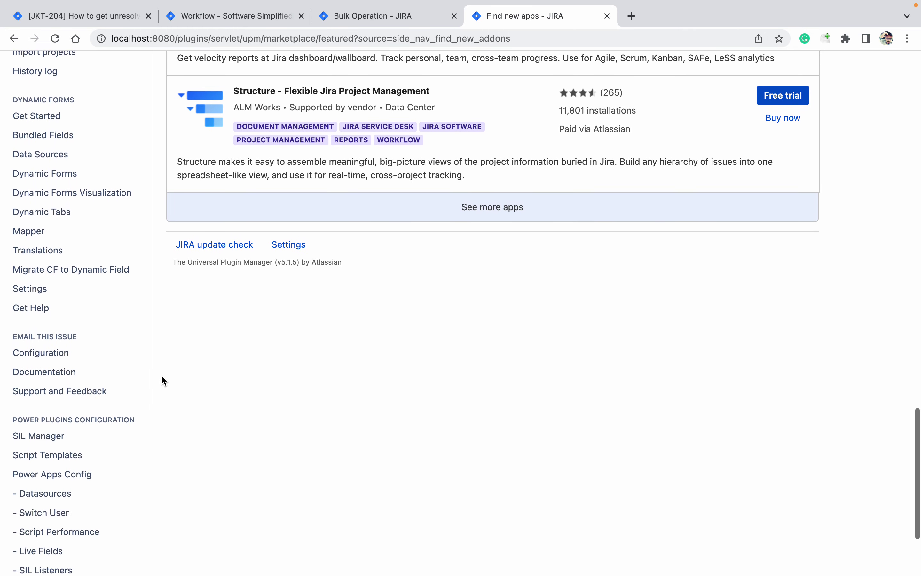
scroll(162, 375, down, 3)
Step: Find 'script' on the page to locate ScriptRunner
key(super+f)
text(scri)
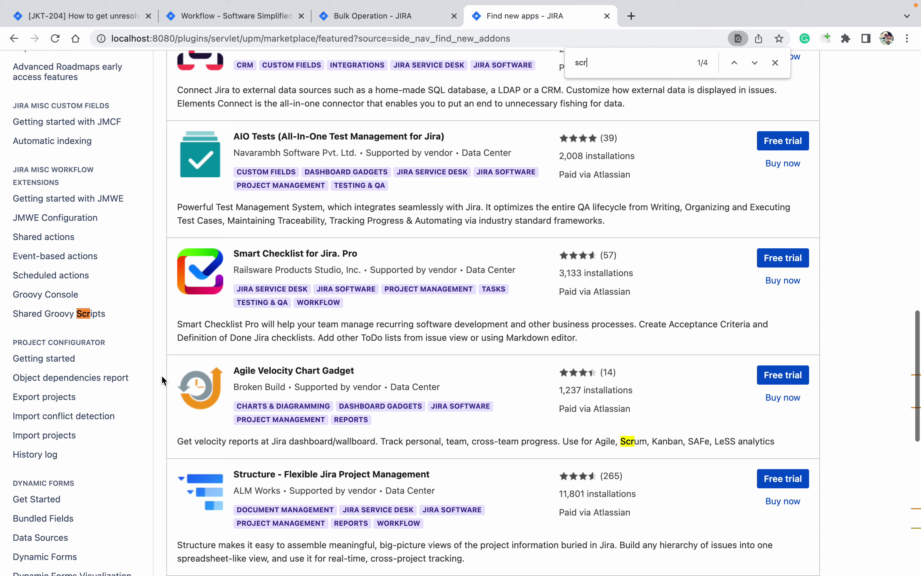
text(pt)
key(Return)
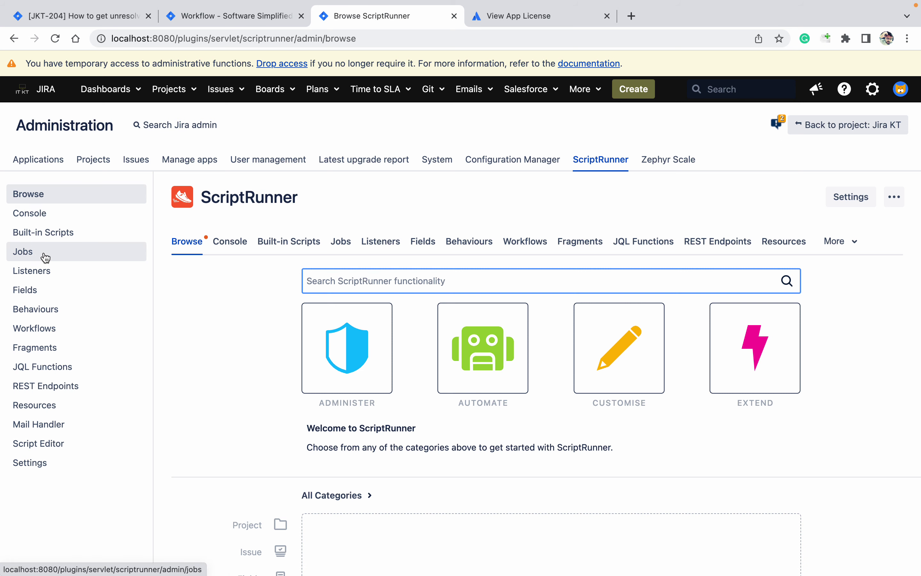
Step: Open ScriptRunner's Bulk Fix Resolutions built-in script by searching 'reso'
click(56, 248)
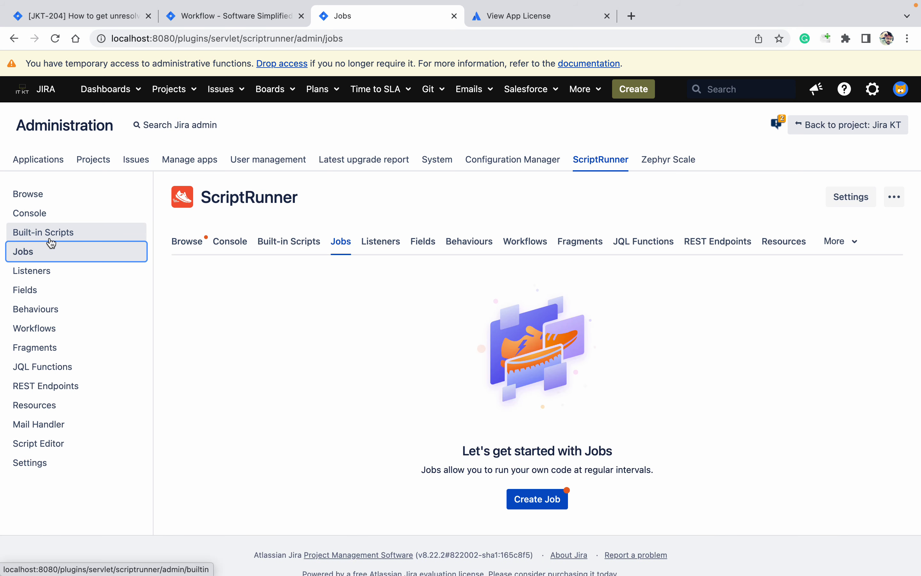
click(52, 238)
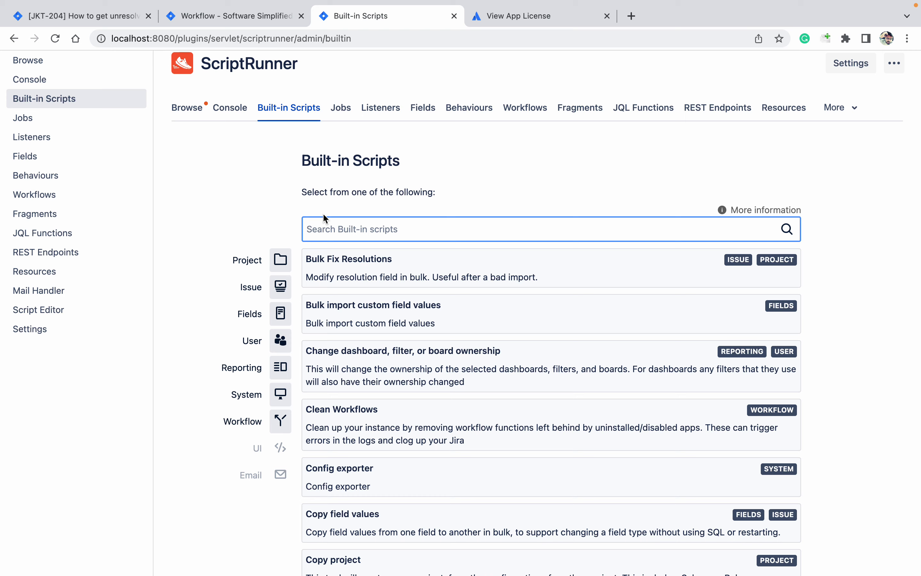
text(clear)
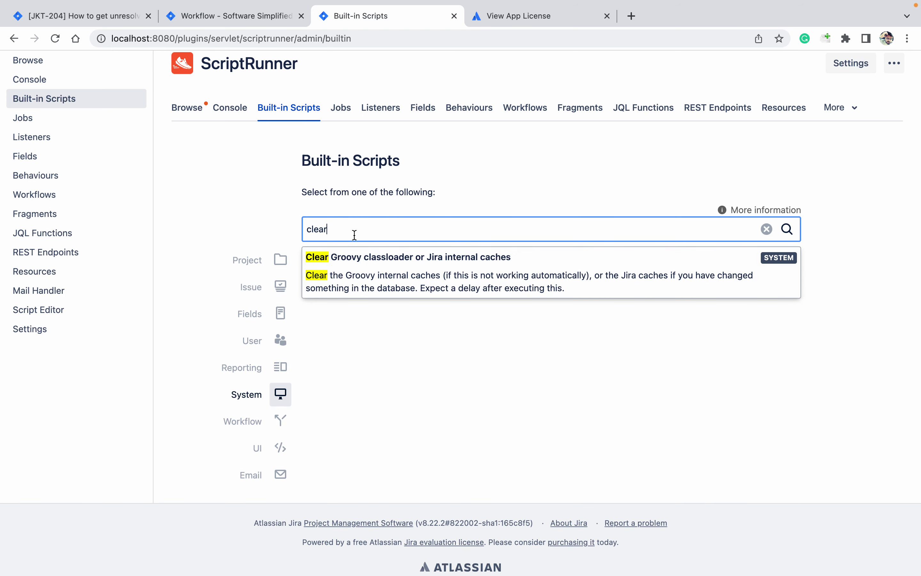
key(BackSpace)
key(BackSpace)
key(BackSpace)
key(BackSpace)
key(BackSpace)
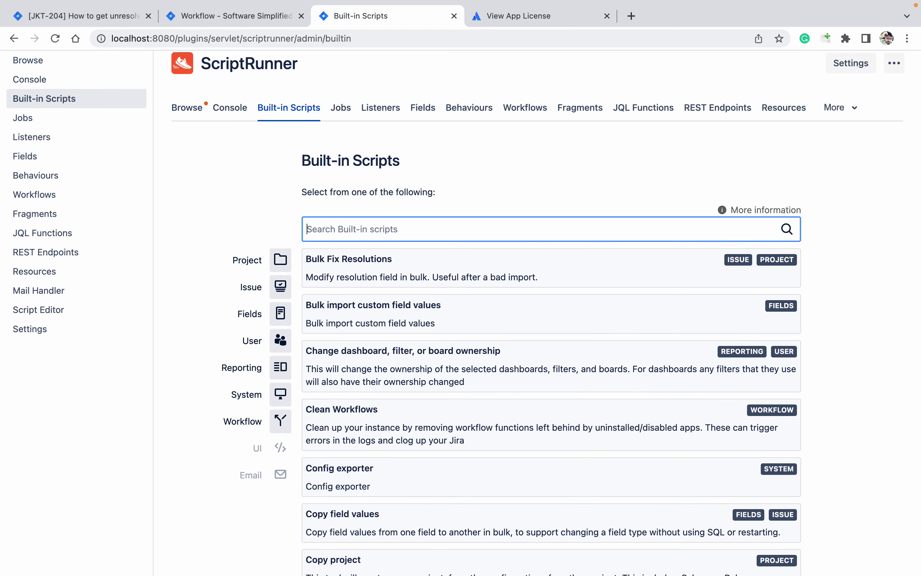
text(reso)
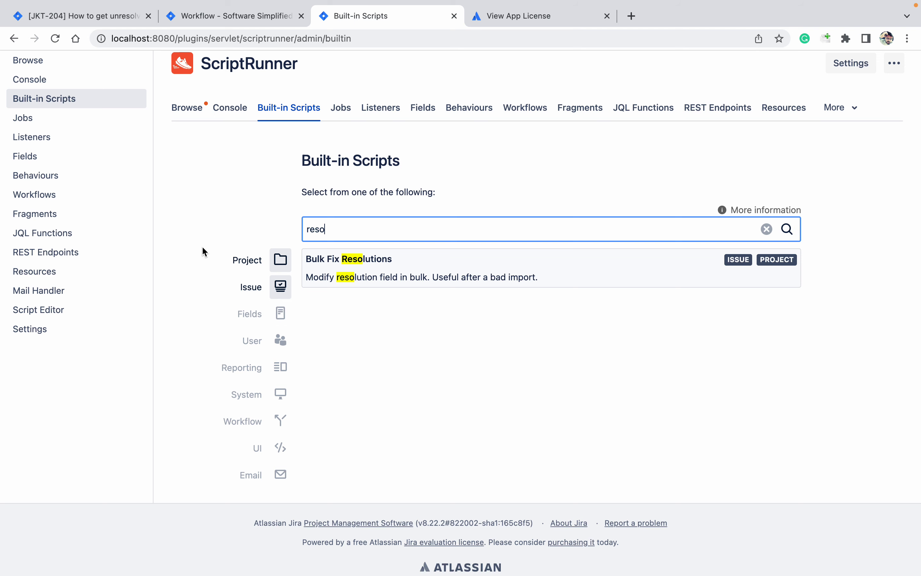
click(343, 273)
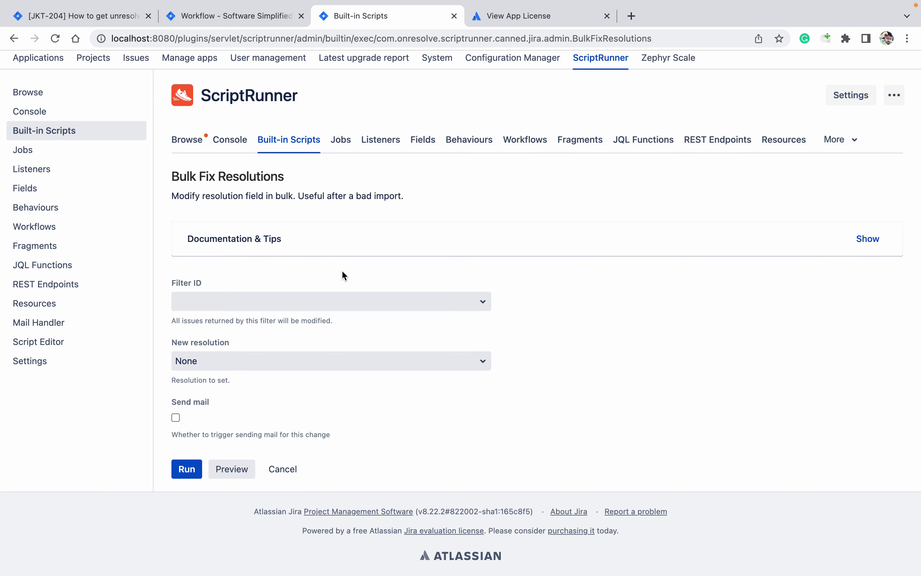
Step: Run it on the Clear res filter with new resolution None, then return to JKT-204
click(261, 308)
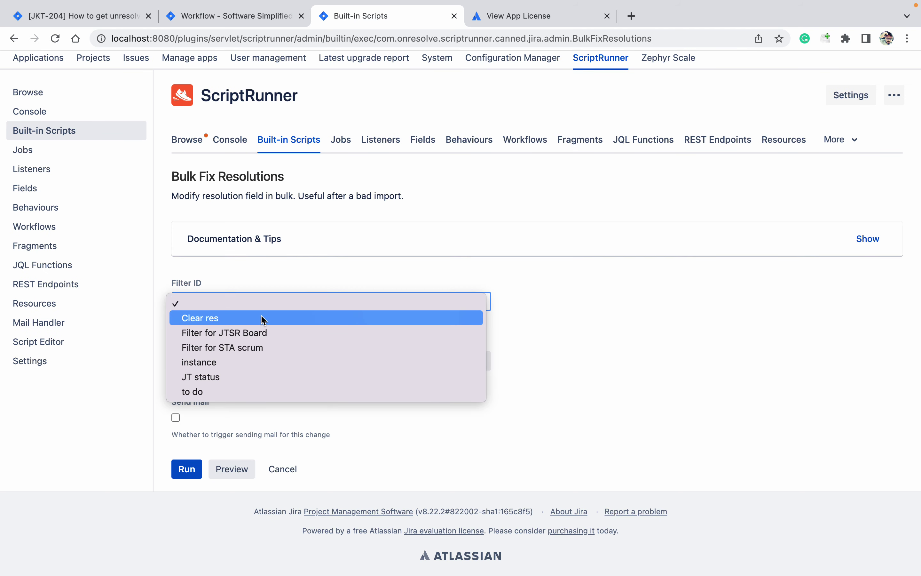
click(263, 318)
click(240, 362)
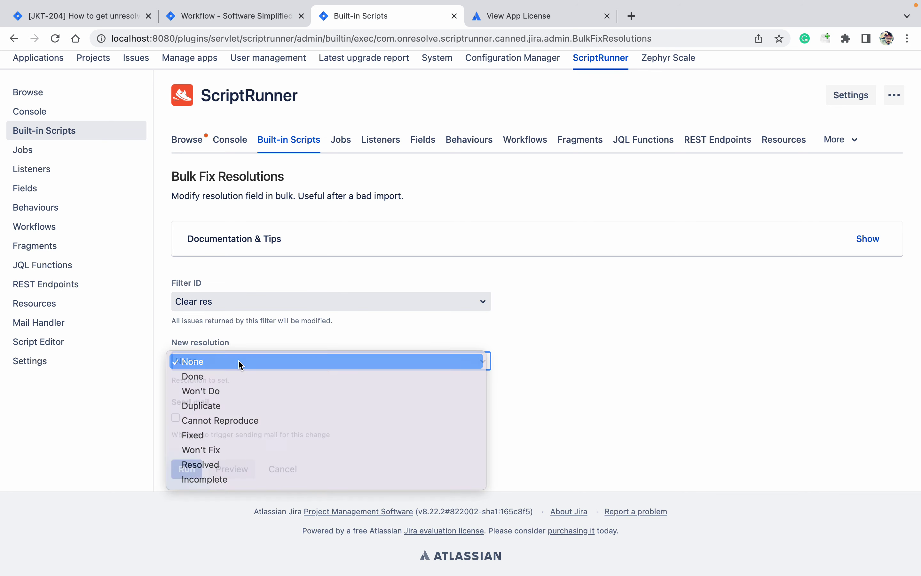
click(241, 364)
click(198, 473)
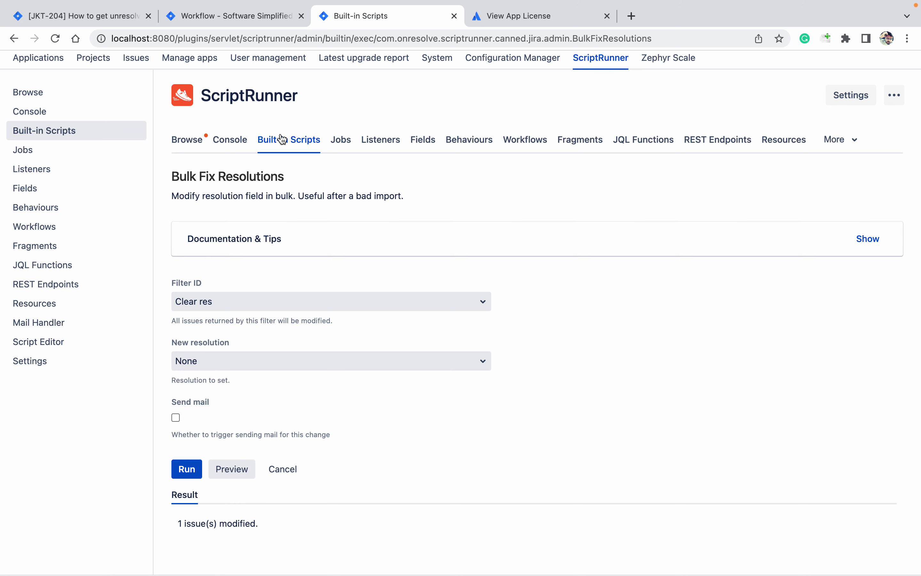
click(108, 19)
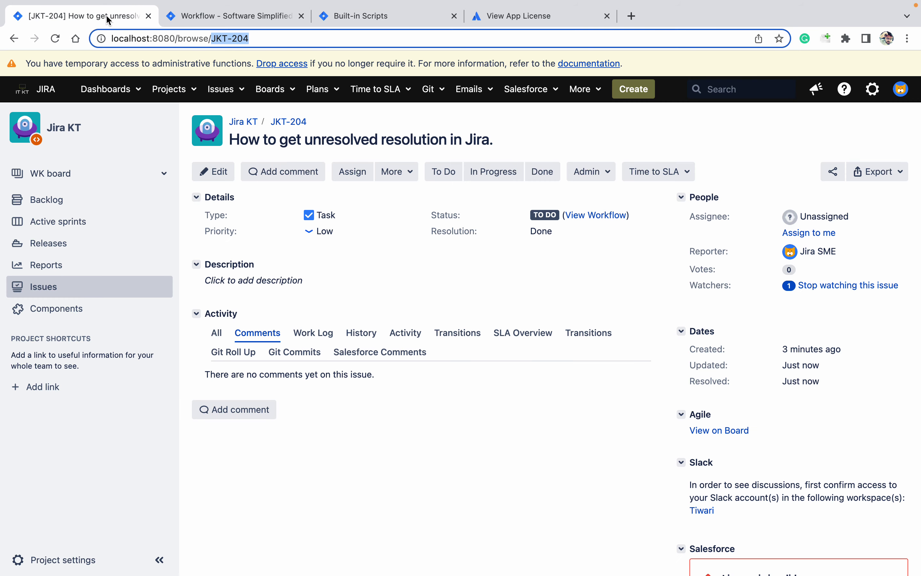
Step: Reload JKT-204 to confirm its resolution is Unresolved, and refresh the workflow draft
click(54, 40)
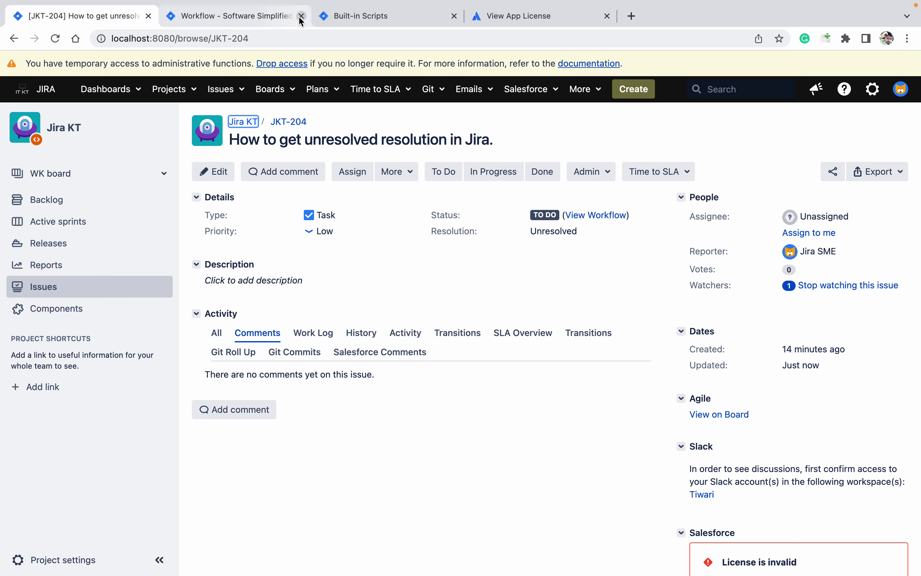
click(271, 19)
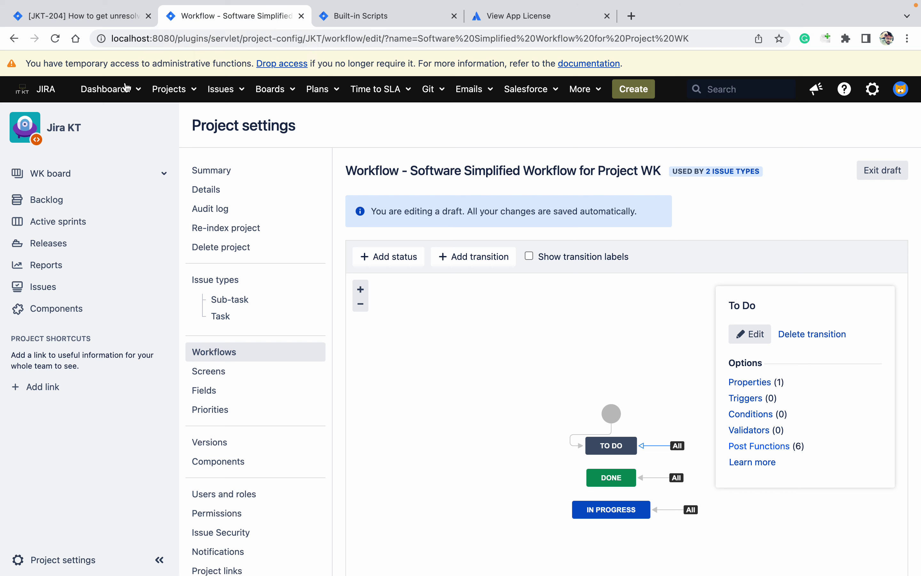
click(62, 44)
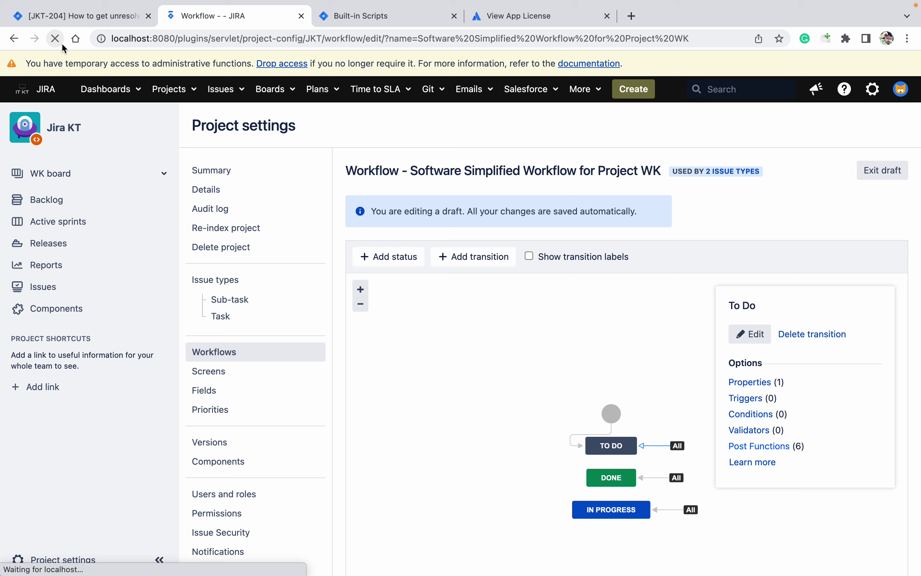
click(92, 21)
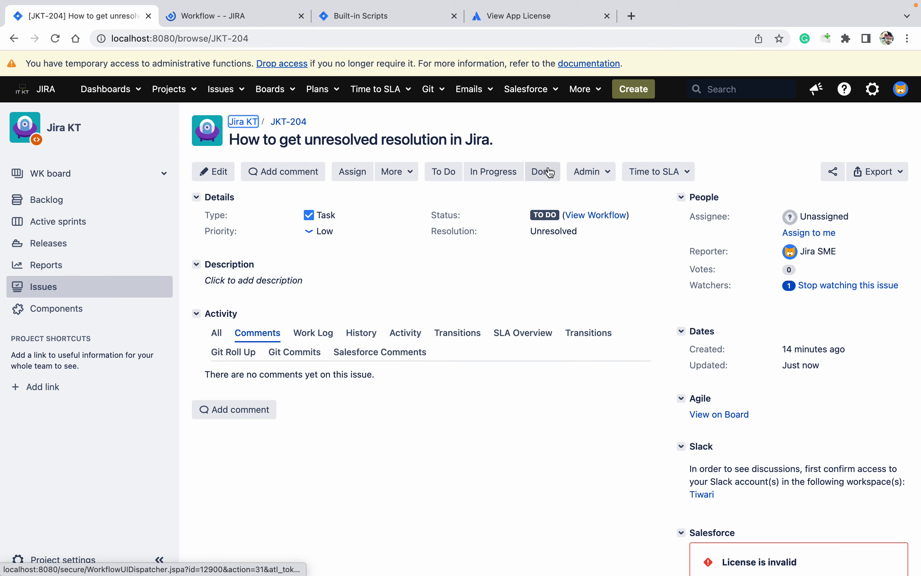
Step: Transition JKT-204 to Done with resolution Done, then go back to the workflow draft
click(547, 174)
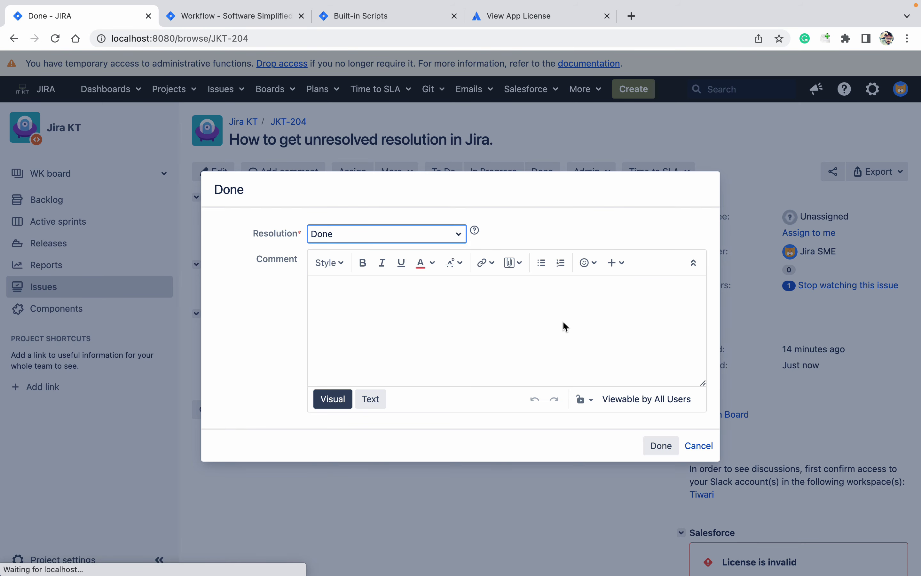
click(670, 451)
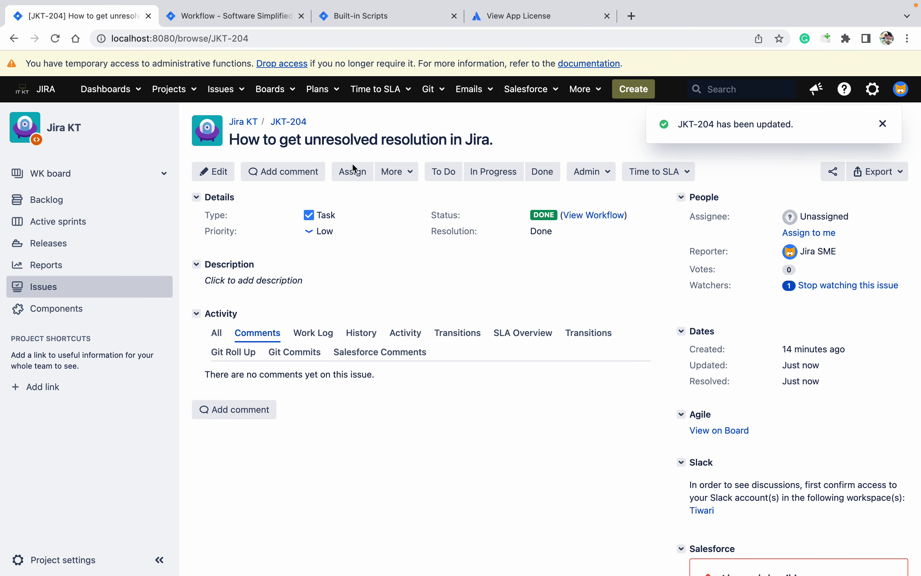
click(241, 21)
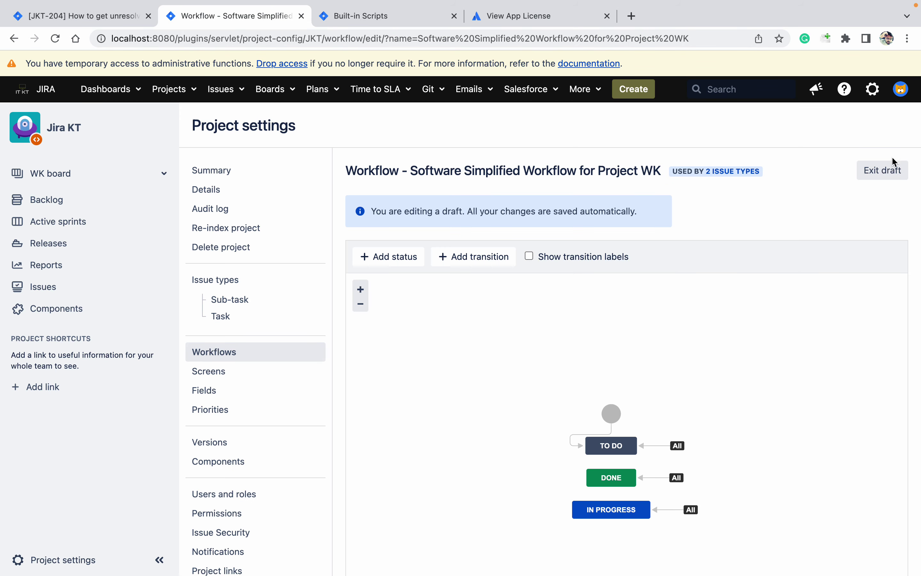
Step: Open the To Do transition's post functions and start adding a new one
click(658, 447)
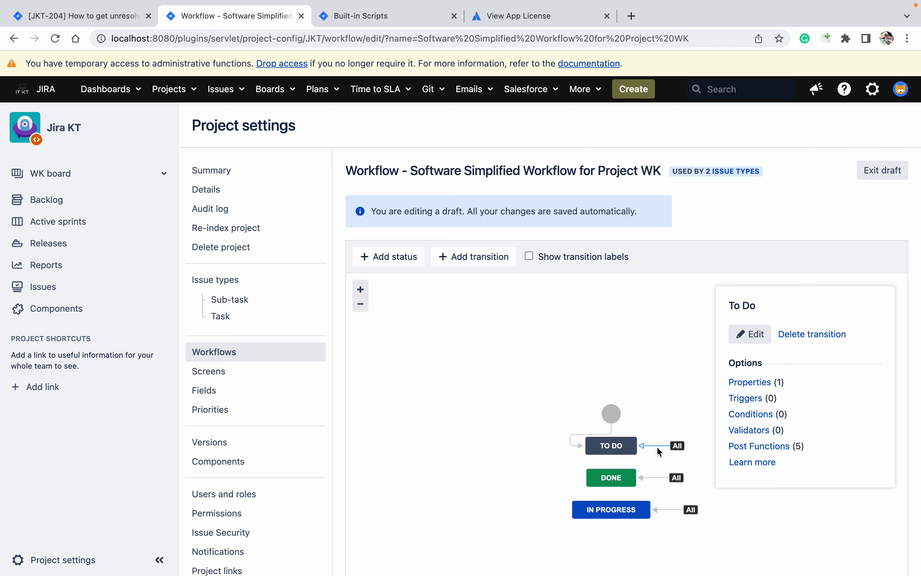
click(776, 445)
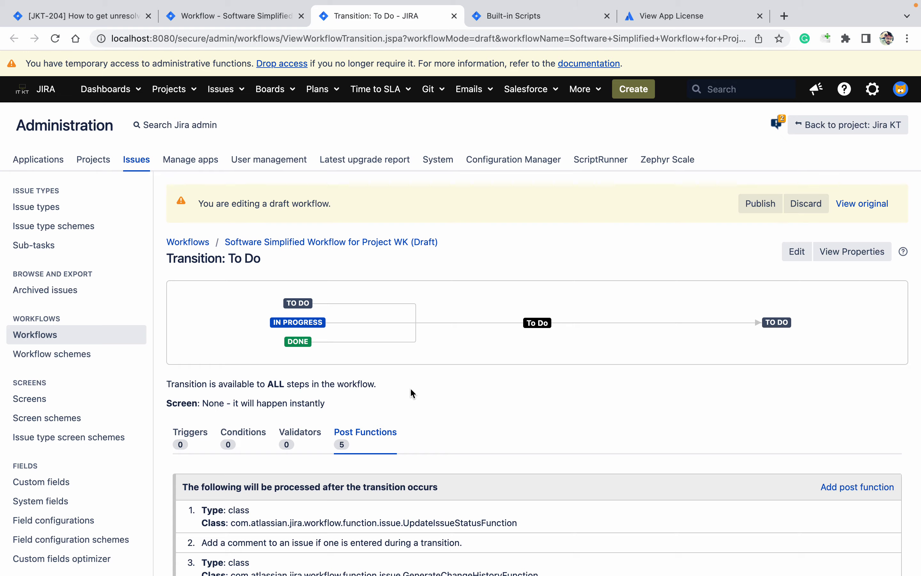
scroll(411, 393, down, 1)
scroll(411, 393, down, 1)
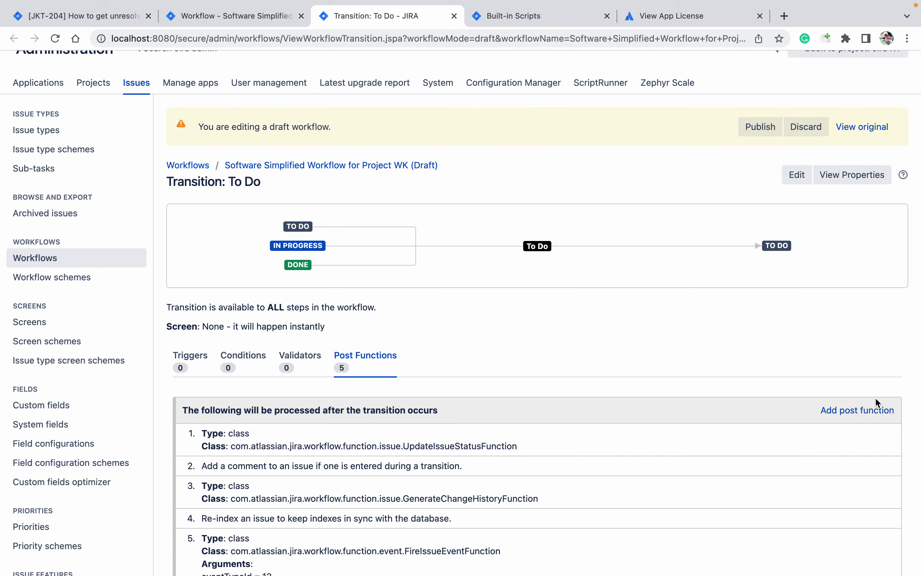
click(874, 414)
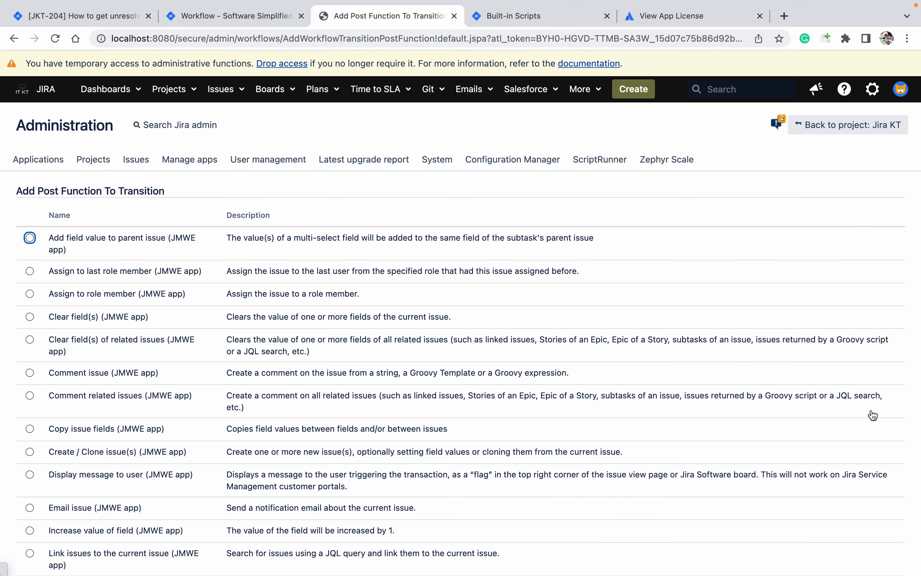
Step: Search the list for 'clear' and choose Clear Field Value (JSU)
key(ctrl+f)
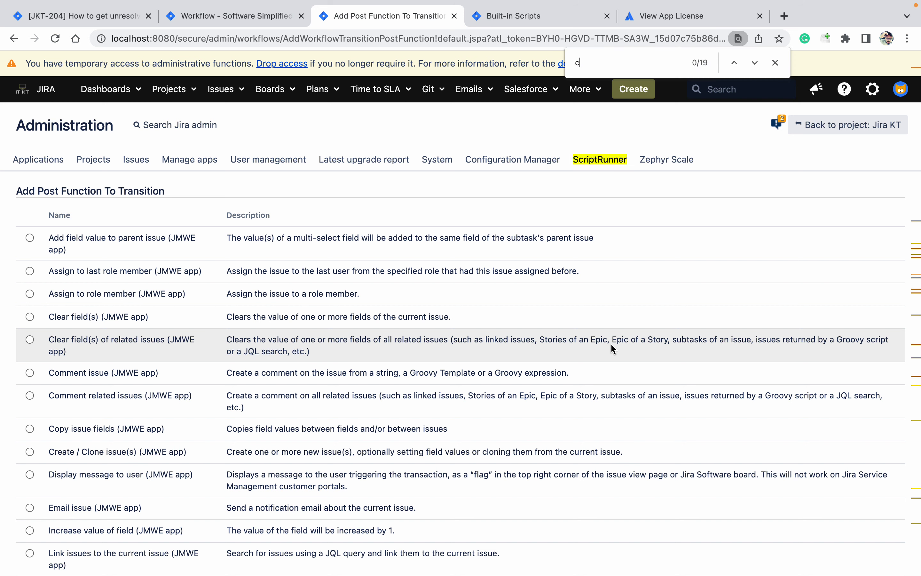
text(clear)
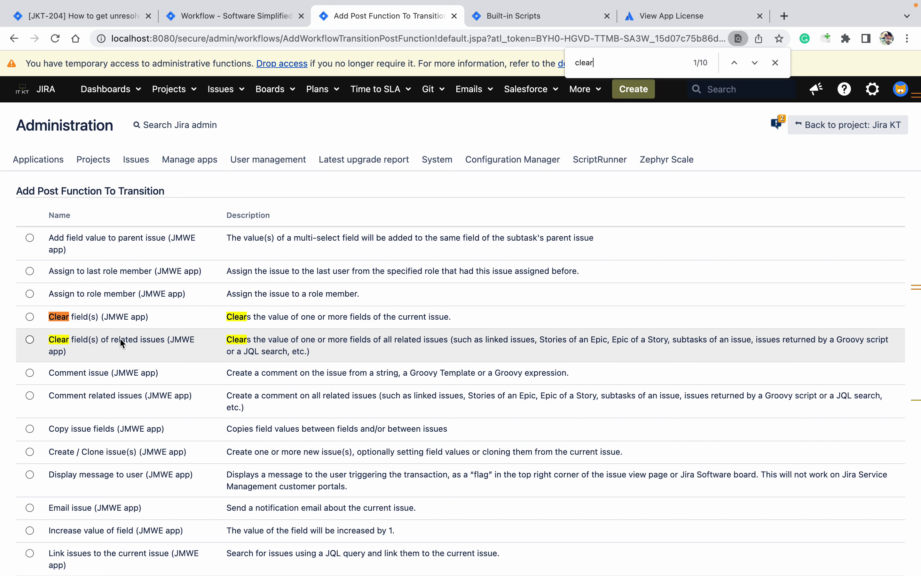
key(Return)
key(Return)
key(Return)
key(Return)
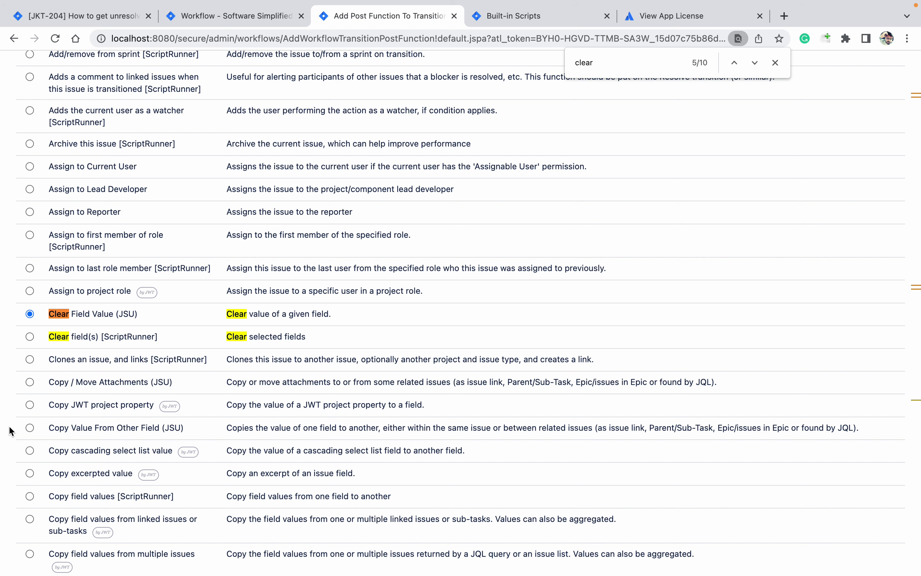
scroll(10, 430, down, 1)
scroll(10, 430, down, 3)
scroll(10, 431, down, 4)
scroll(10, 431, down, 4)
scroll(10, 430, down, 4)
scroll(10, 430, down, 4)
scroll(10, 430, down, 5)
scroll(11, 431, down, 3)
scroll(11, 430, down, 4)
scroll(10, 431, down, 4)
scroll(10, 431, down, 4)
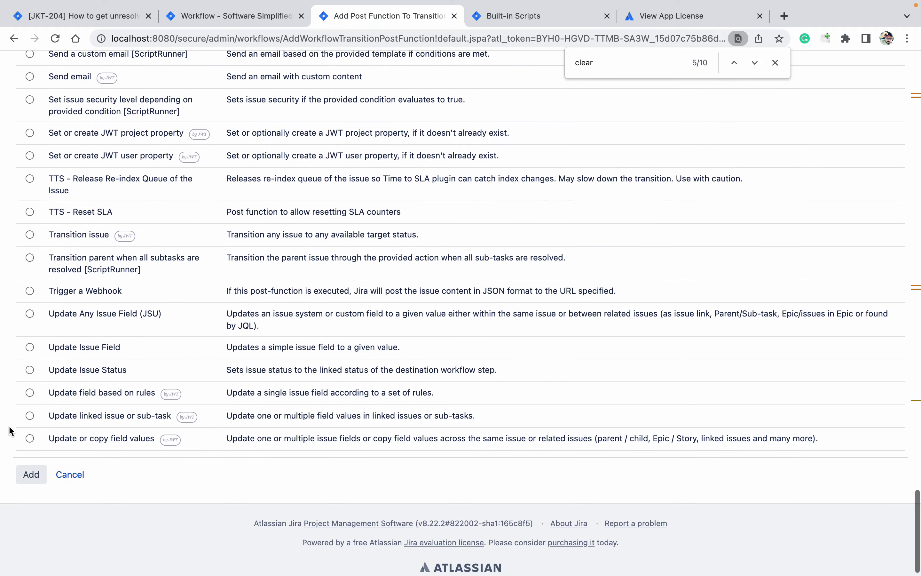
scroll(10, 430, down, 1)
click(36, 463)
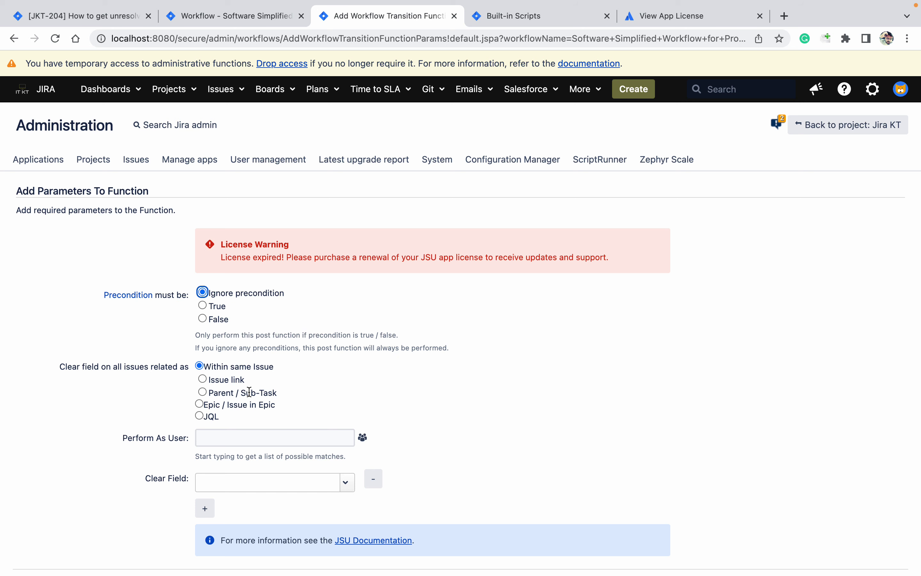
Step: Return to the JKT-204 issue page, leaving the JSU clear-field parameters unsaved
click(108, 20)
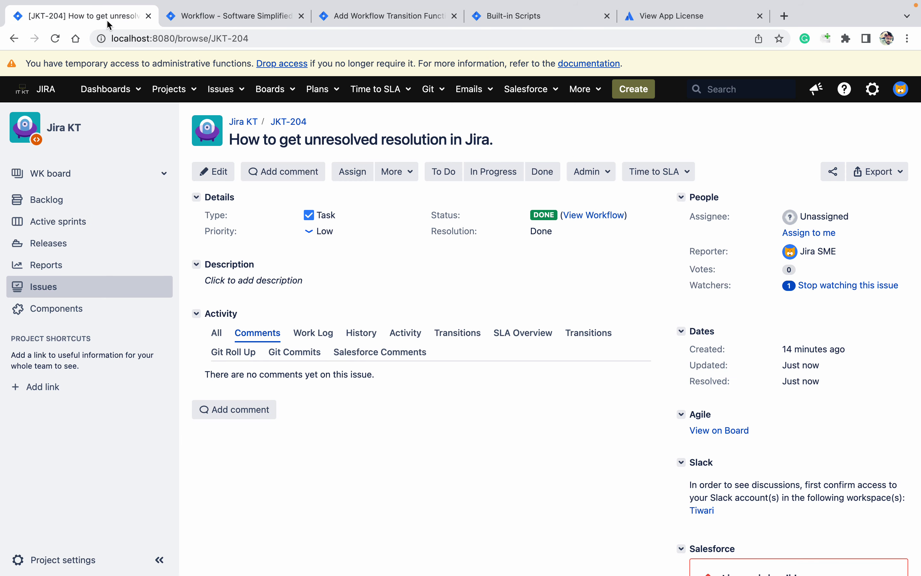